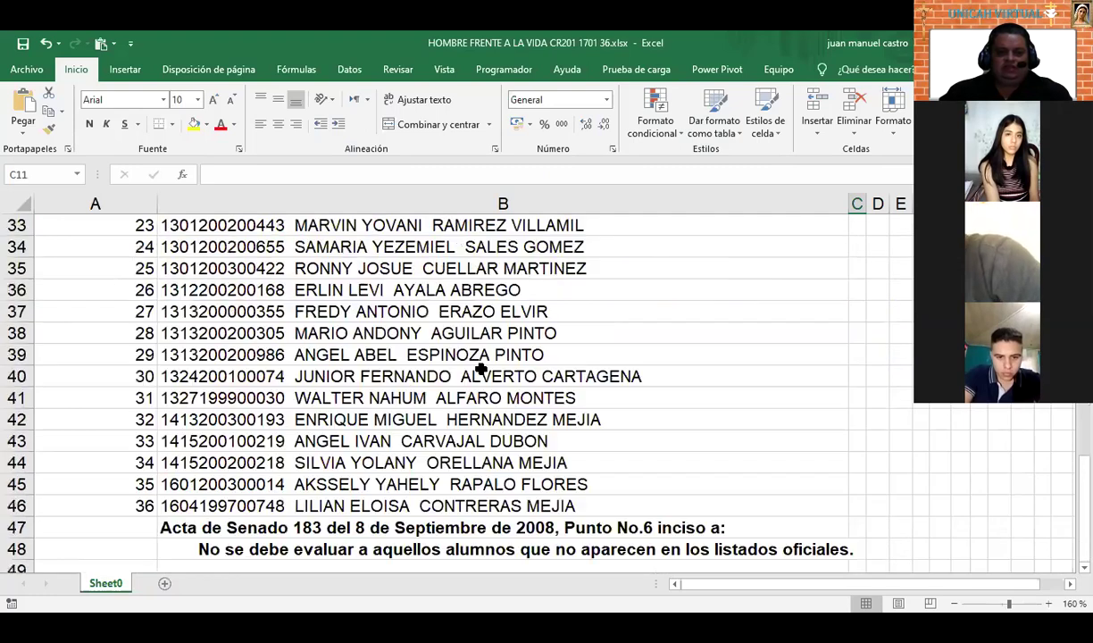
Narrow the Alumno column B so it ends just past the longest student name
{"action": "scroll", "coordinate": [478, 360], "scroll_direction": "up", "scroll_amount": 8}
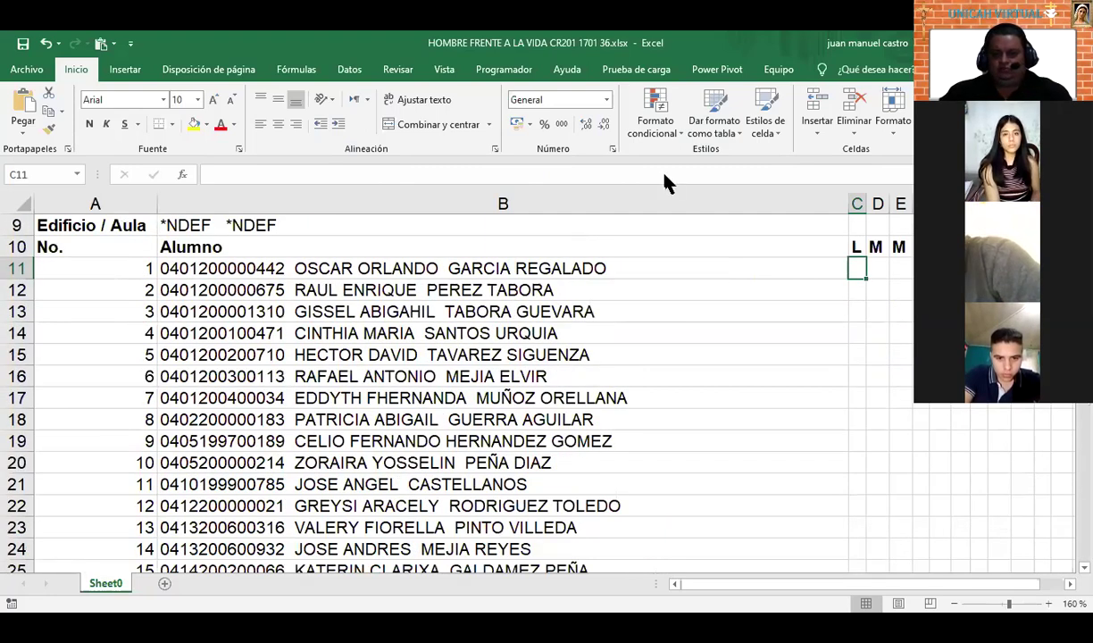
{"action": "left_click_drag", "start_coordinate": [849, 204], "coordinate": [621, 205]}
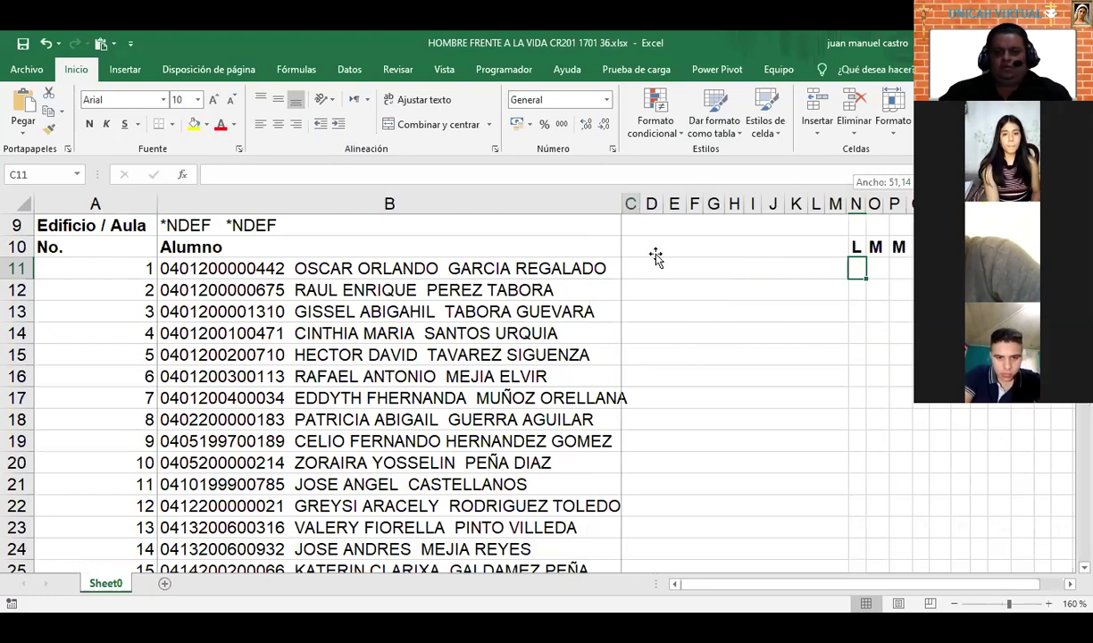
{"action": "left_click_drag", "start_coordinate": [655, 257], "coordinate": [644, 257]}
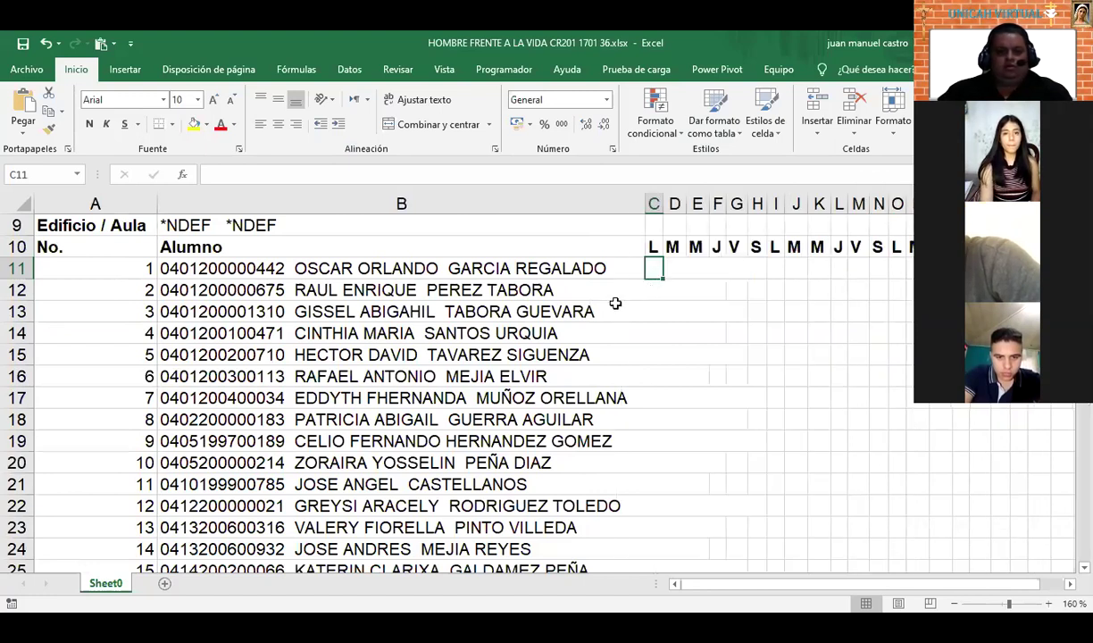
{"action": "double_click", "coordinate": [645, 204]}
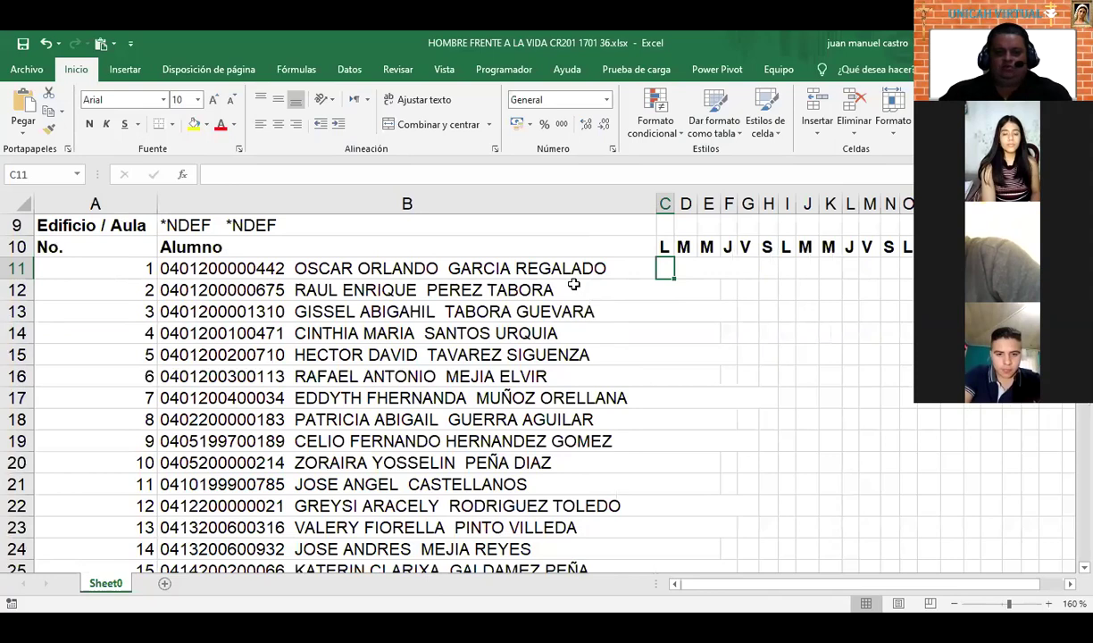
Narrow the No. column A so it just fits the student numbers
{"action": "scroll", "coordinate": [573, 284], "scroll_direction": "down", "scroll_amount": 1}
{"action": "scroll", "coordinate": [117, 214], "scroll_direction": "up", "scroll_amount": 1}
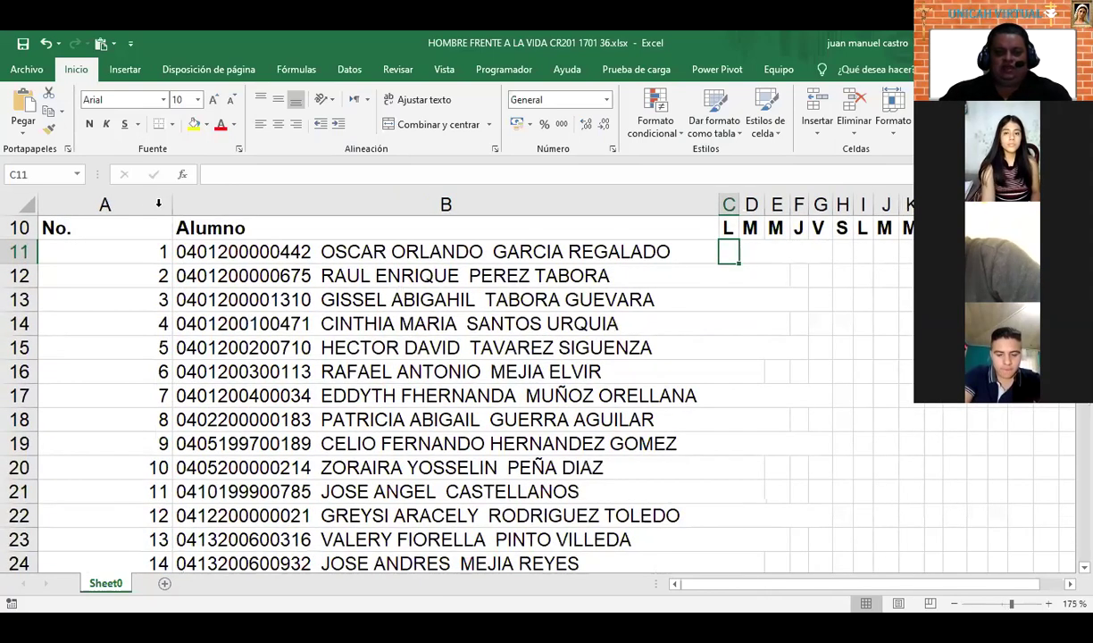
{"action": "middle_click", "coordinate": [639, 290]}
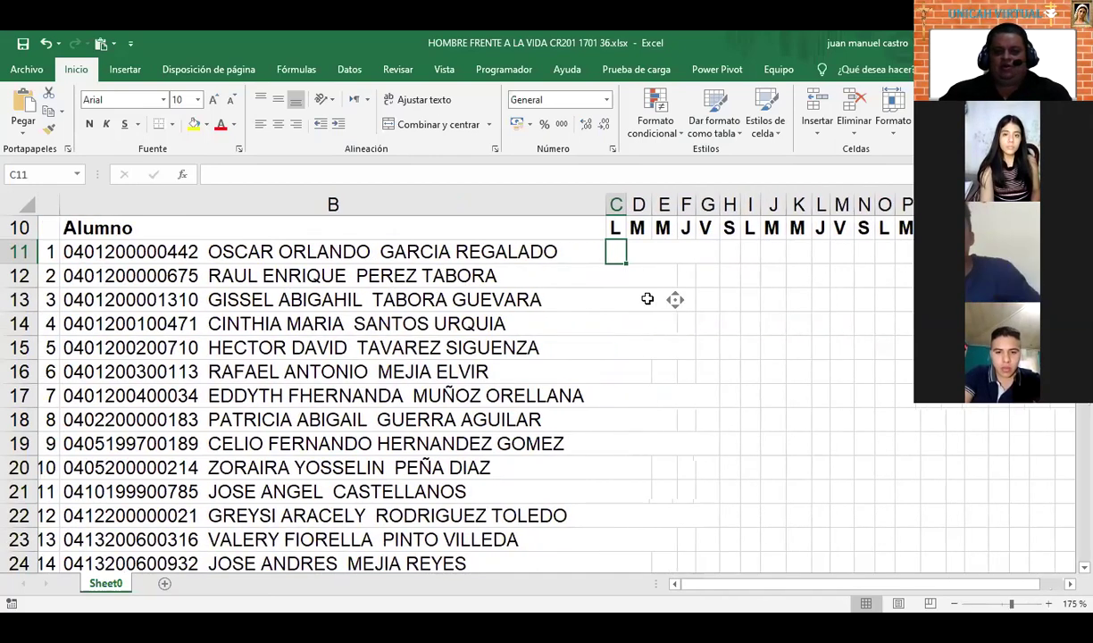
{"action": "left_click", "coordinate": [625, 286]}
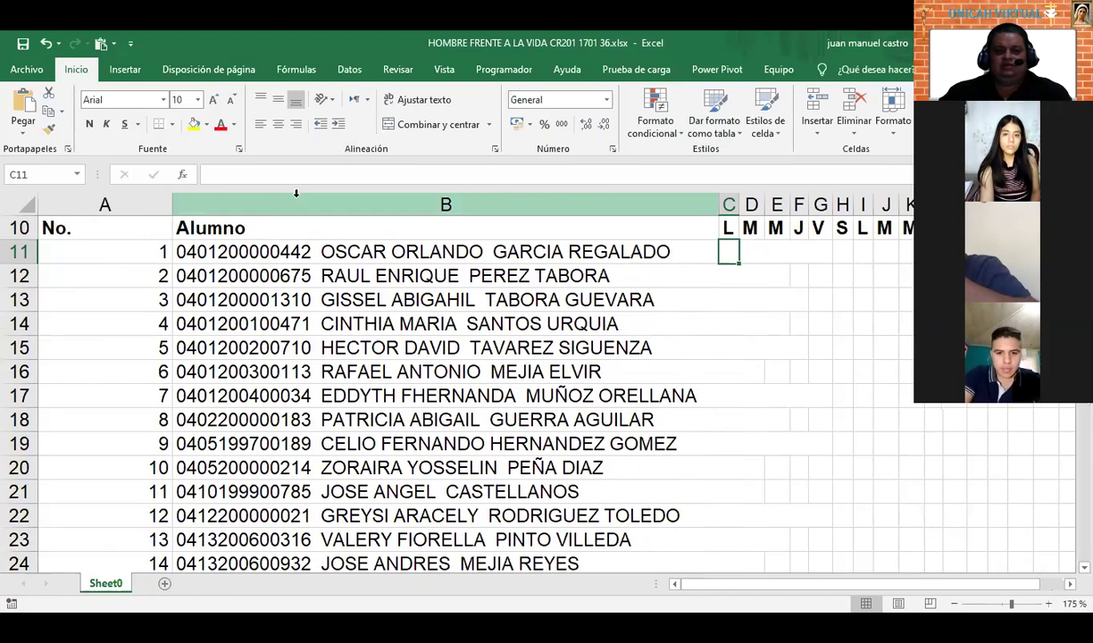
{"action": "left_click_drag", "start_coordinate": [171, 205], "coordinate": [79, 205]}
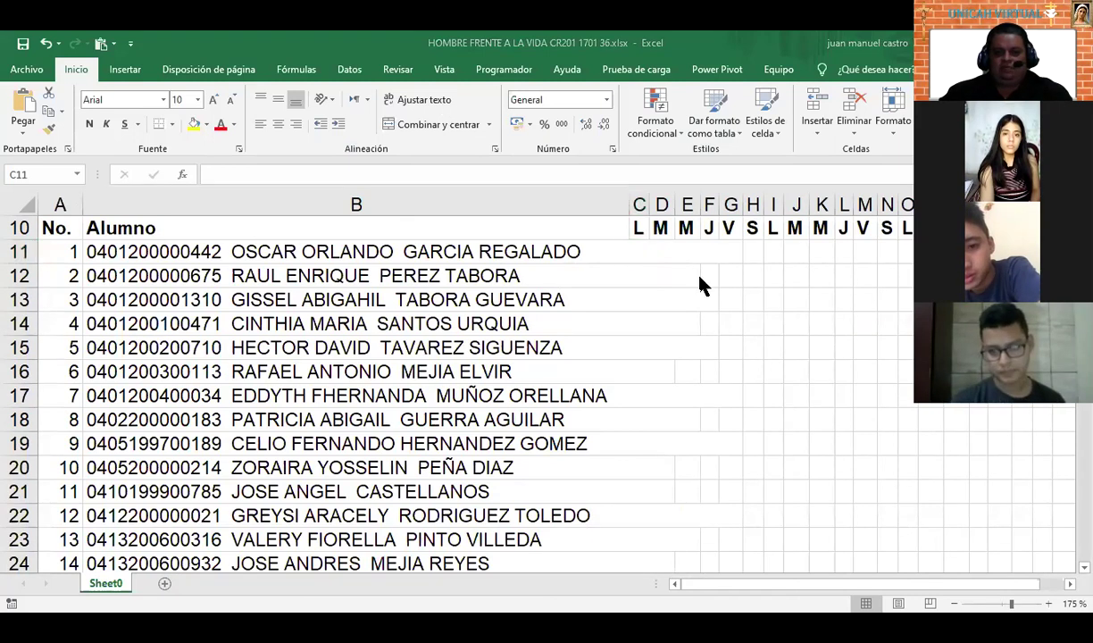
Go through the roll in column C from row 12 to row 17, checking one student at a time
{"action": "left_click", "coordinate": [639, 276]}
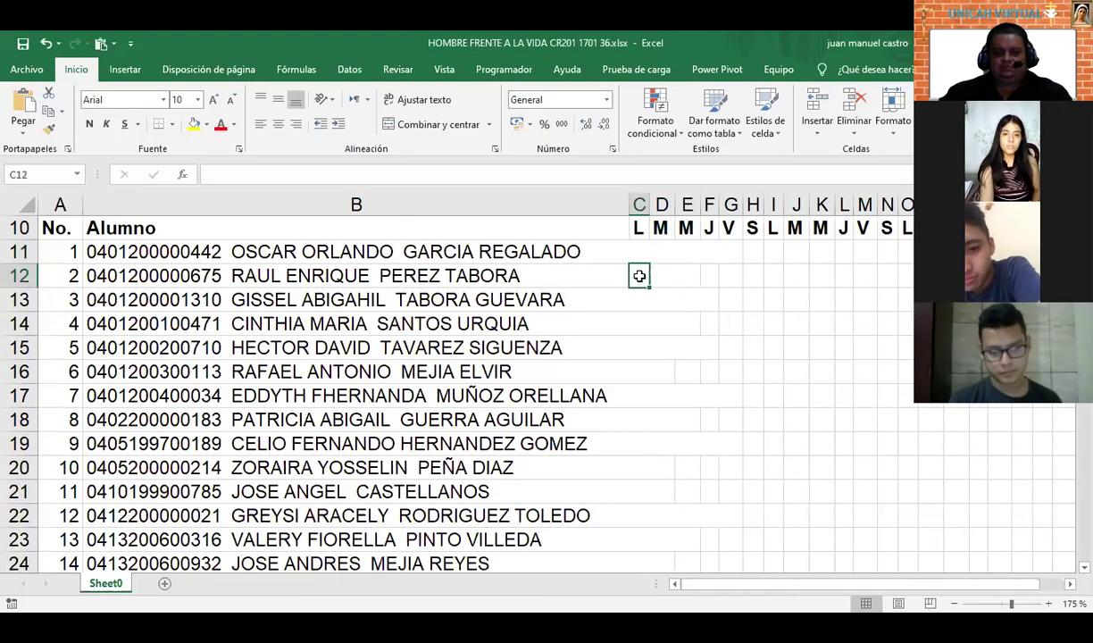
{"action": "scroll", "coordinate": [639, 276], "scroll_direction": "down", "scroll_amount": 1}
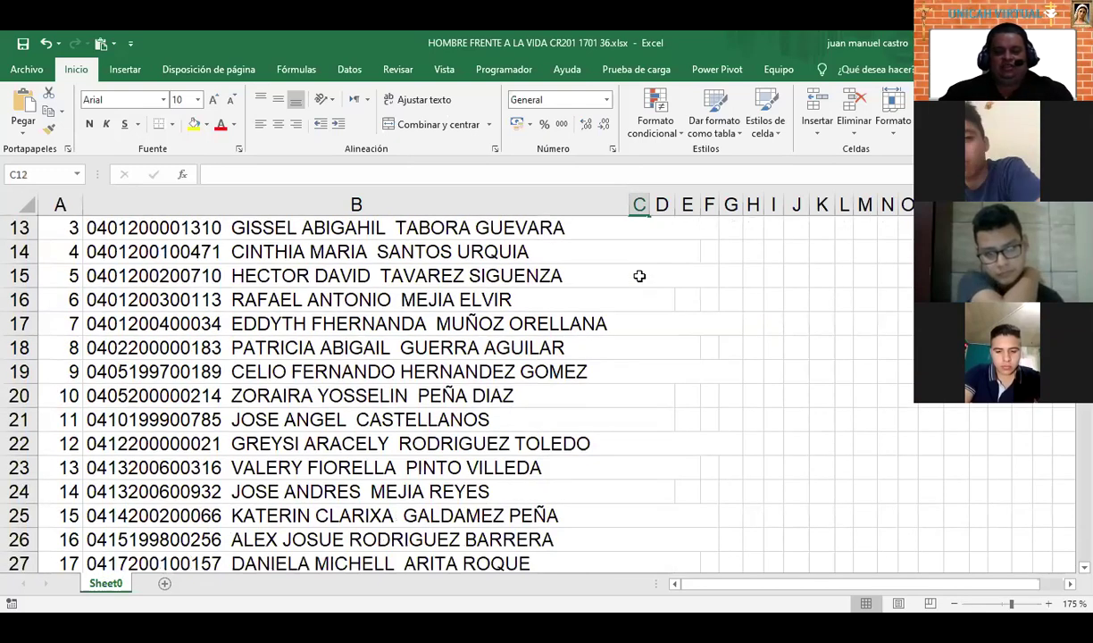
{"action": "scroll", "coordinate": [639, 276], "scroll_direction": "up", "scroll_amount": 1}
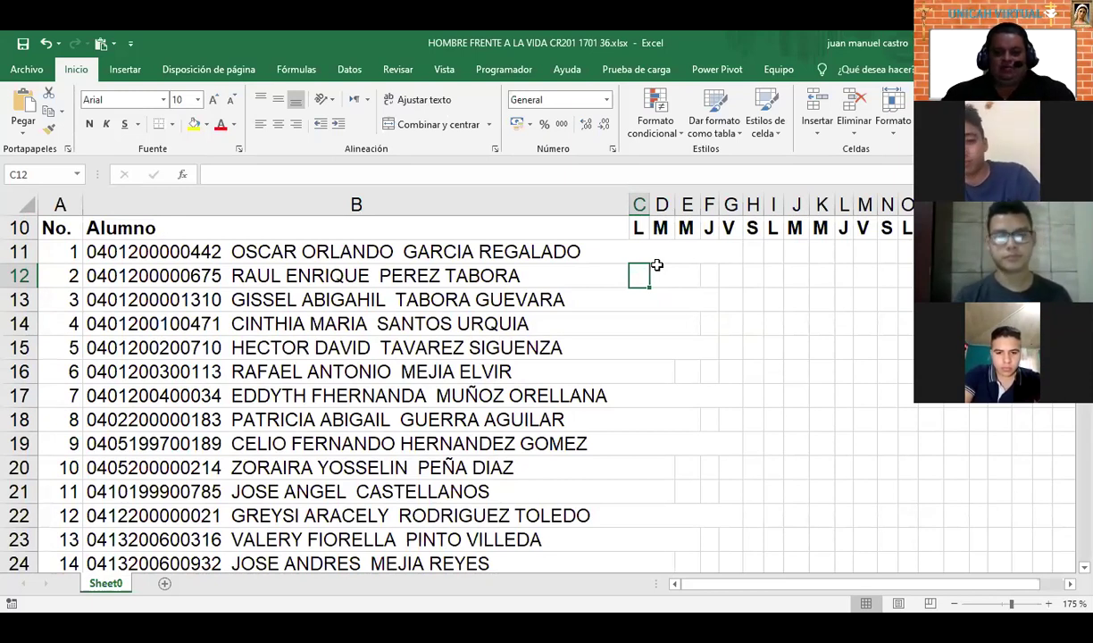
{"action": "key", "text": "Down"}
{"action": "key", "text": "Down"}
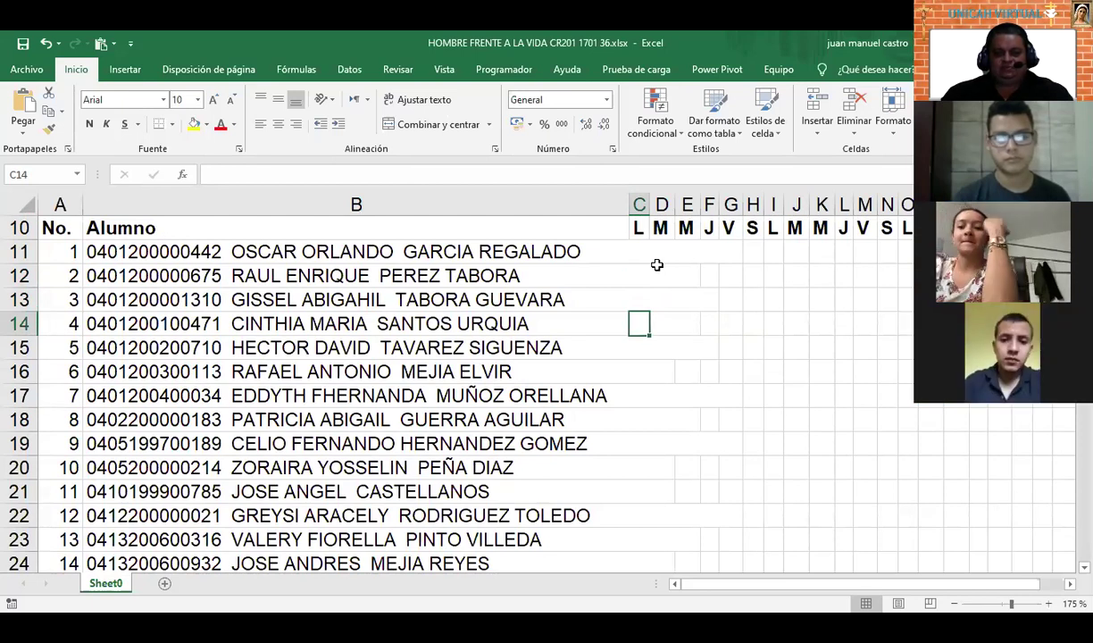
{"action": "key", "text": "Down"}
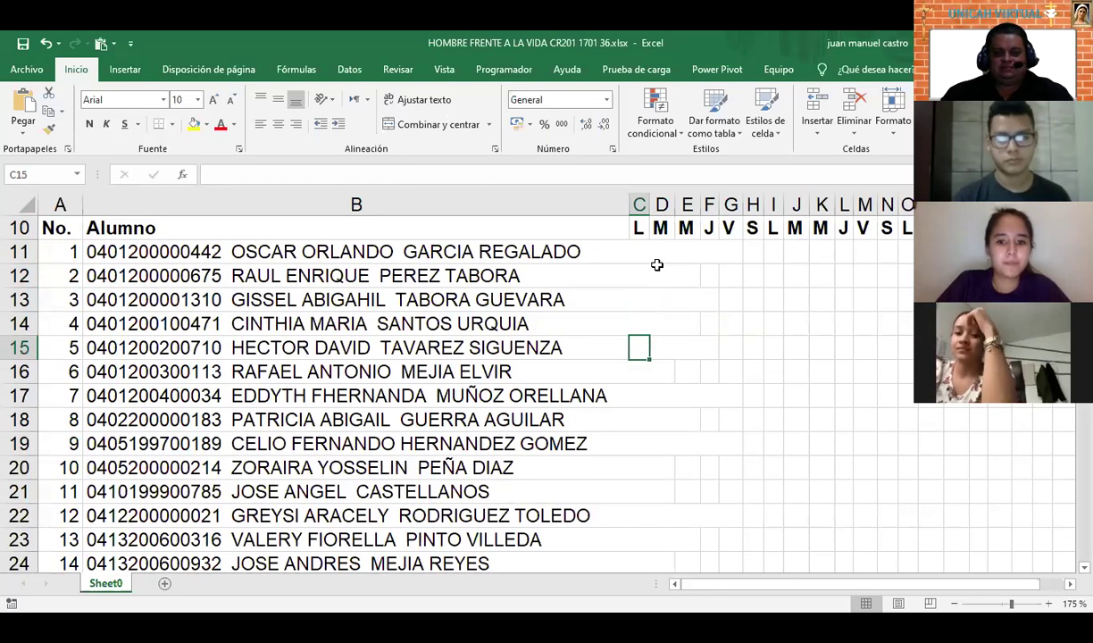
{"action": "key", "text": "Down"}
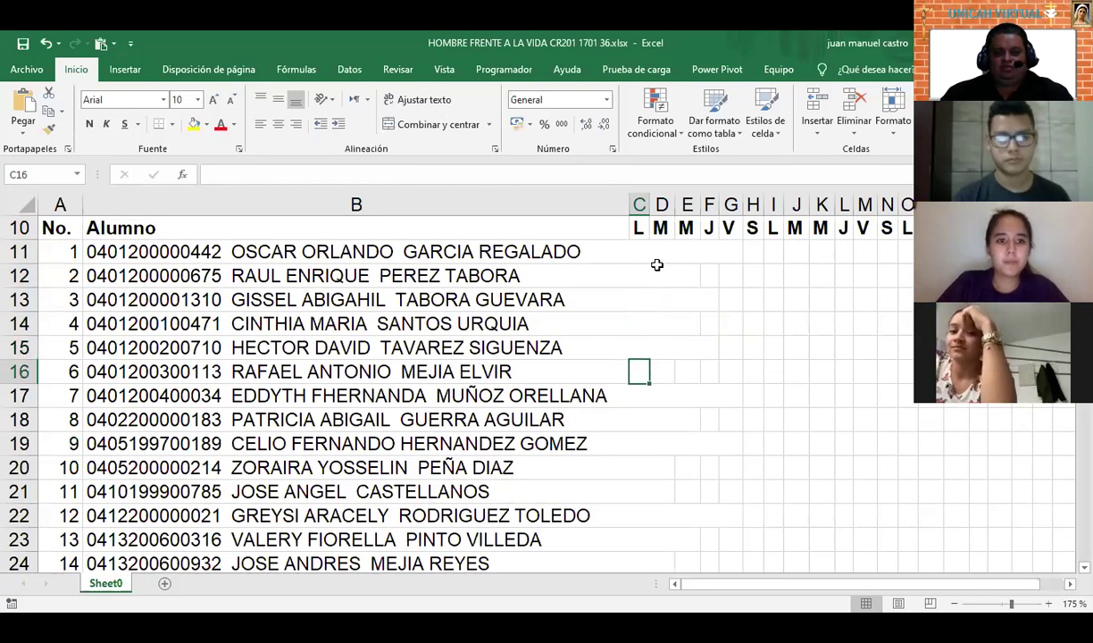
{"action": "scroll", "coordinate": [657, 265], "scroll_direction": "down", "scroll_amount": 1}
{"action": "key", "text": "Down"}
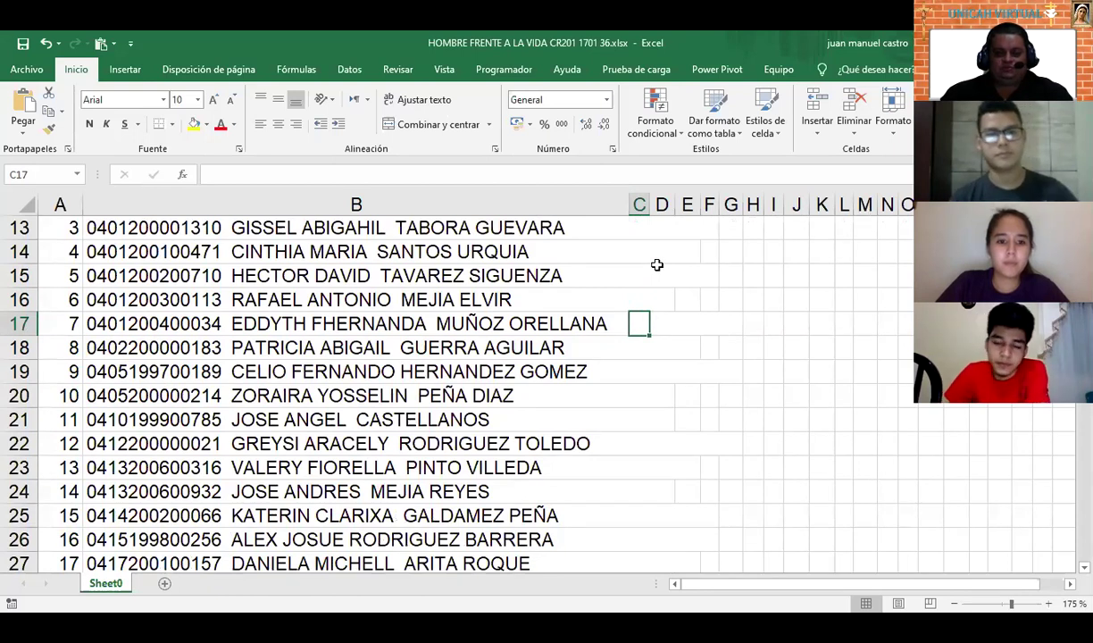
Enter 1 in the first L column for students 8 and 9, cells C18 and C19
{"action": "key", "text": "Down"}
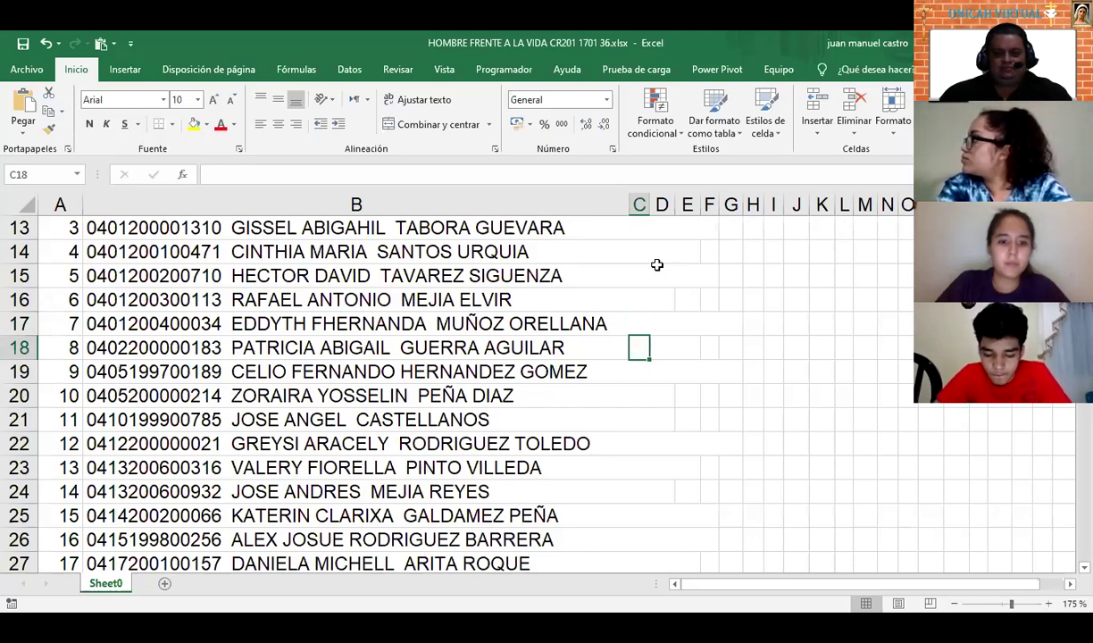
{"action": "type", "text": "1"}
{"action": "key", "text": "Return"}
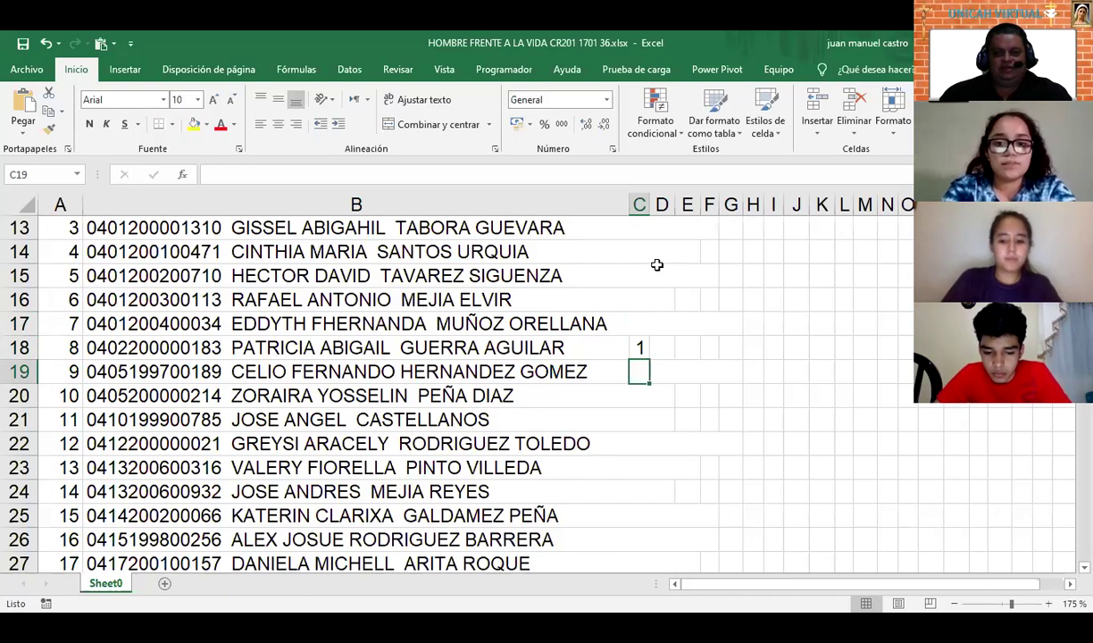
{"action": "type", "text": "1"}
{"action": "key", "text": "Return"}
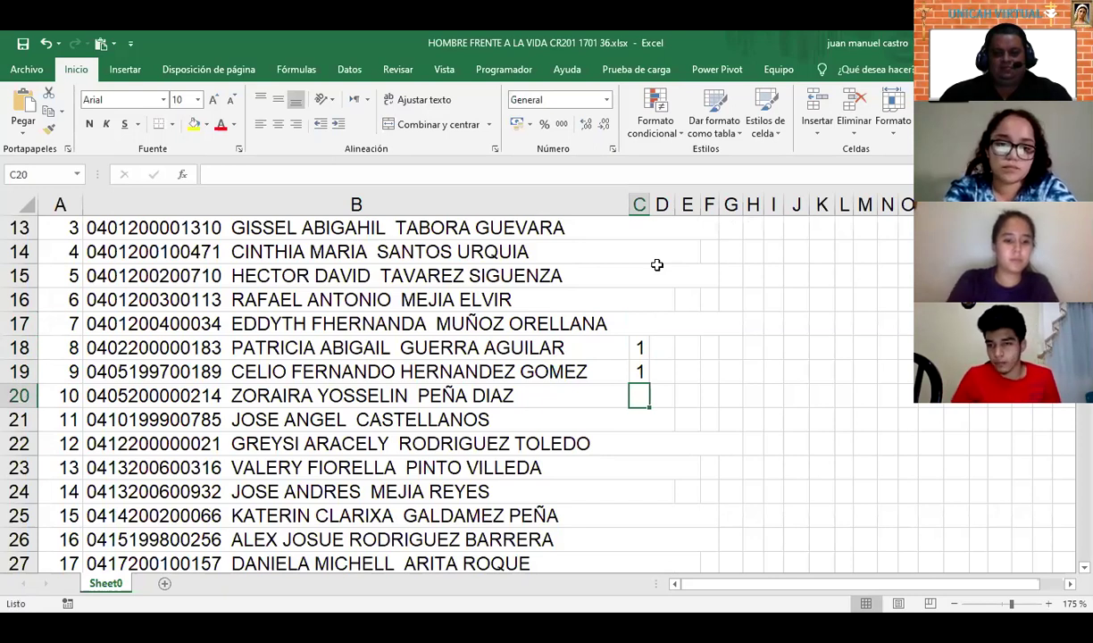
Go through the roll in column C from row 20 to row 29, checking one student at a time
{"action": "key", "text": "Down"}
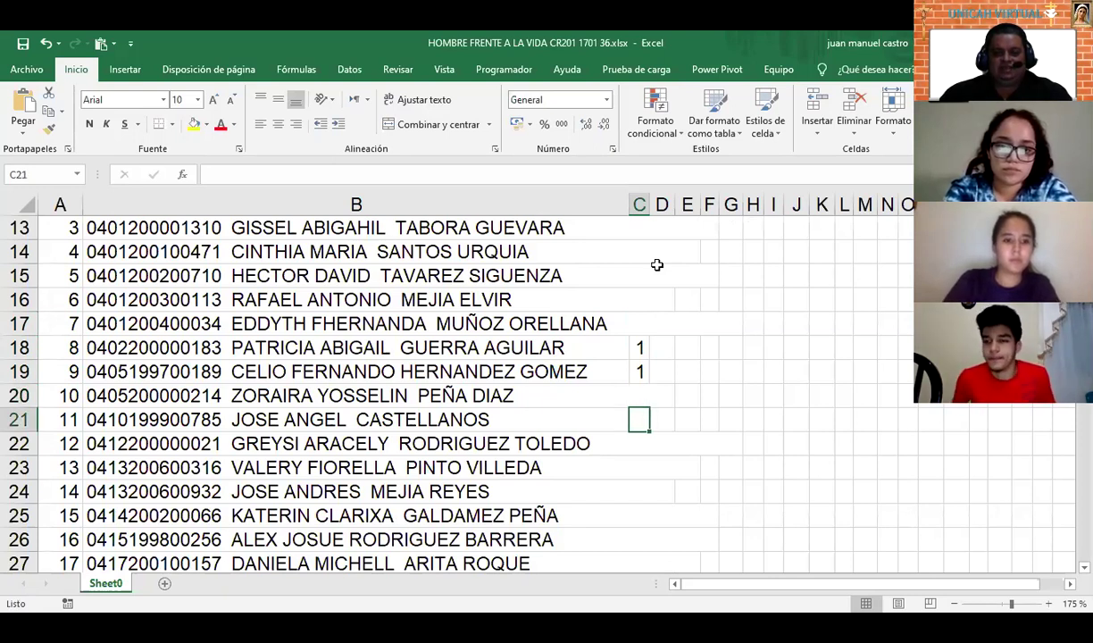
{"action": "key", "text": "Down"}
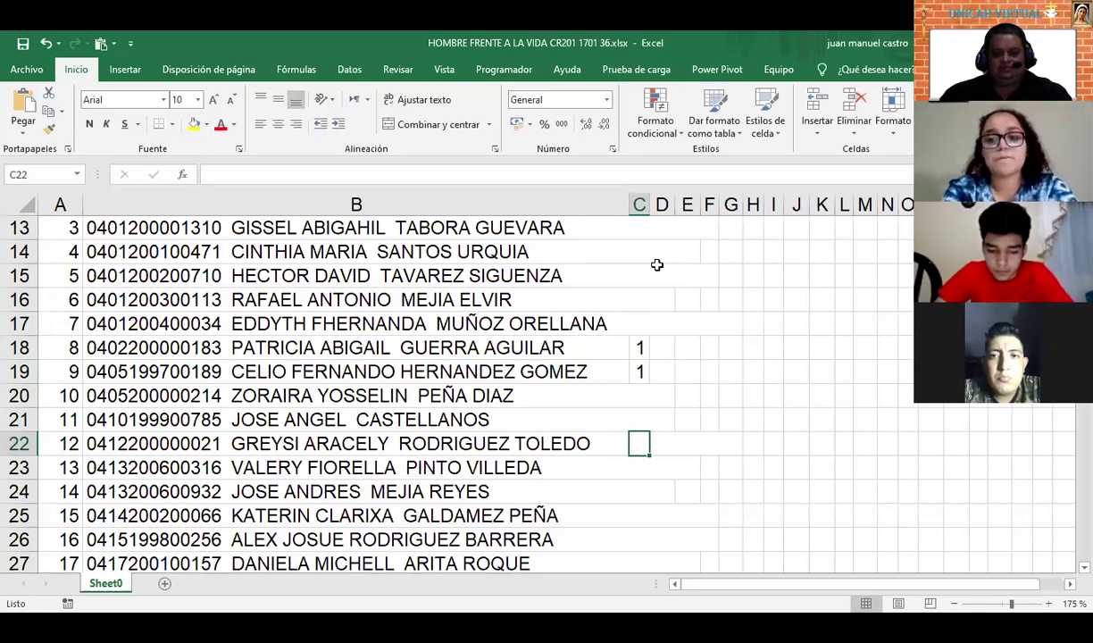
{"action": "key", "text": "Down"}
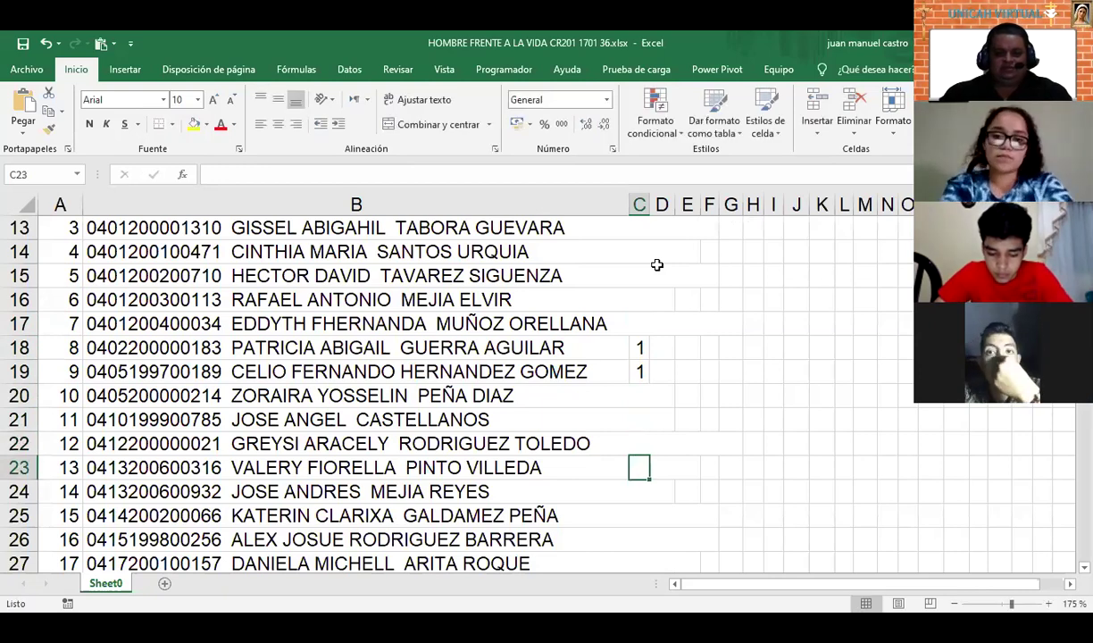
{"action": "scroll", "coordinate": [657, 265], "scroll_direction": "down", "scroll_amount": 2}
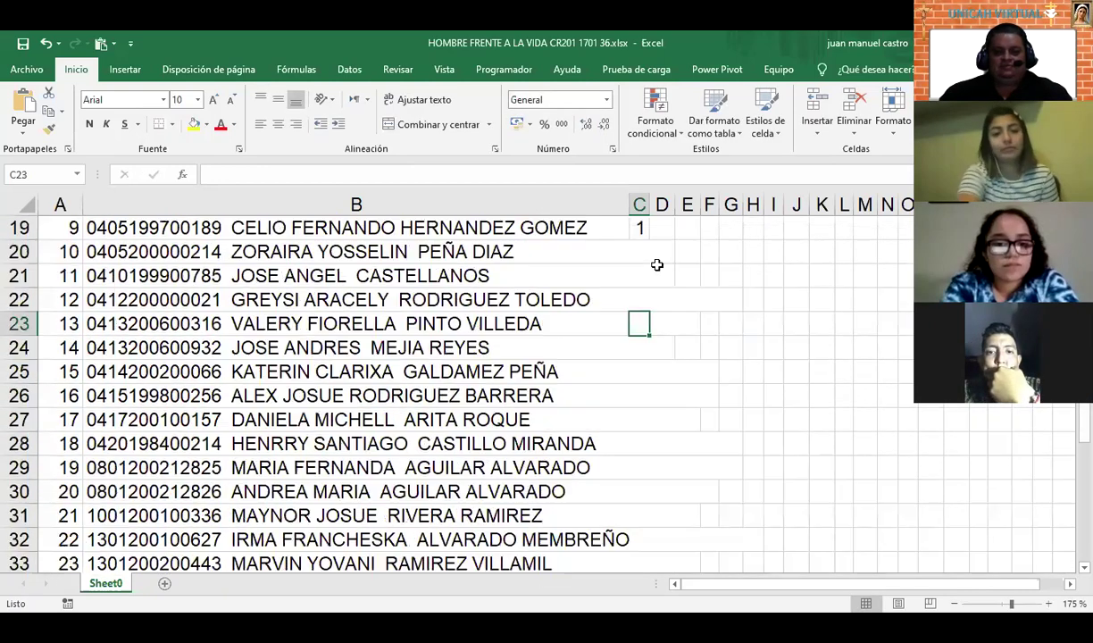
{"action": "key", "text": "Down"}
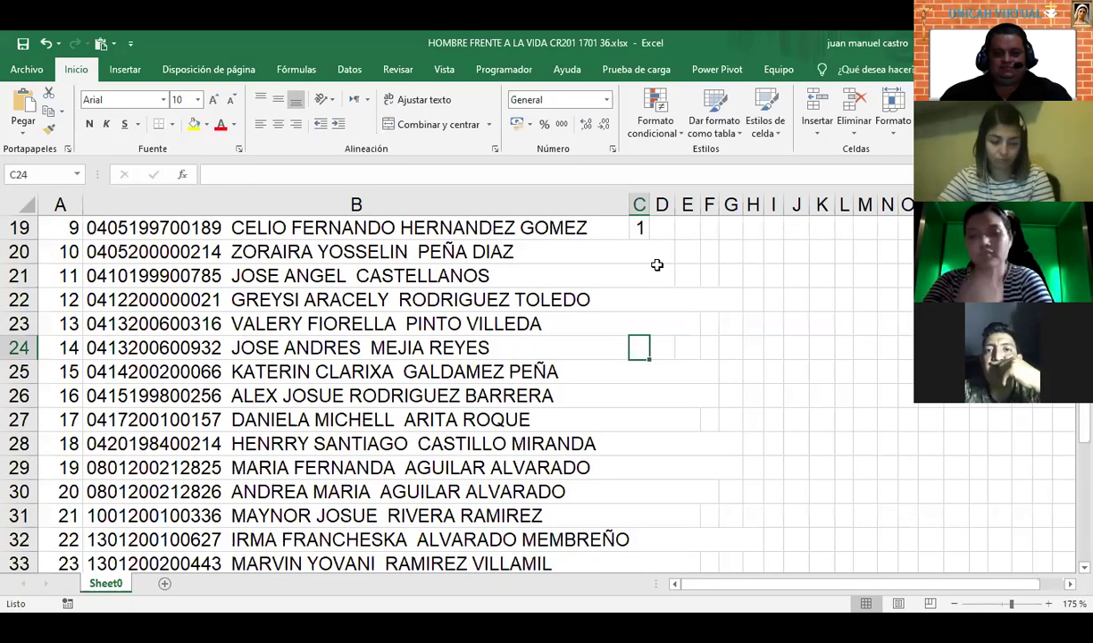
{"action": "key", "text": "Down"}
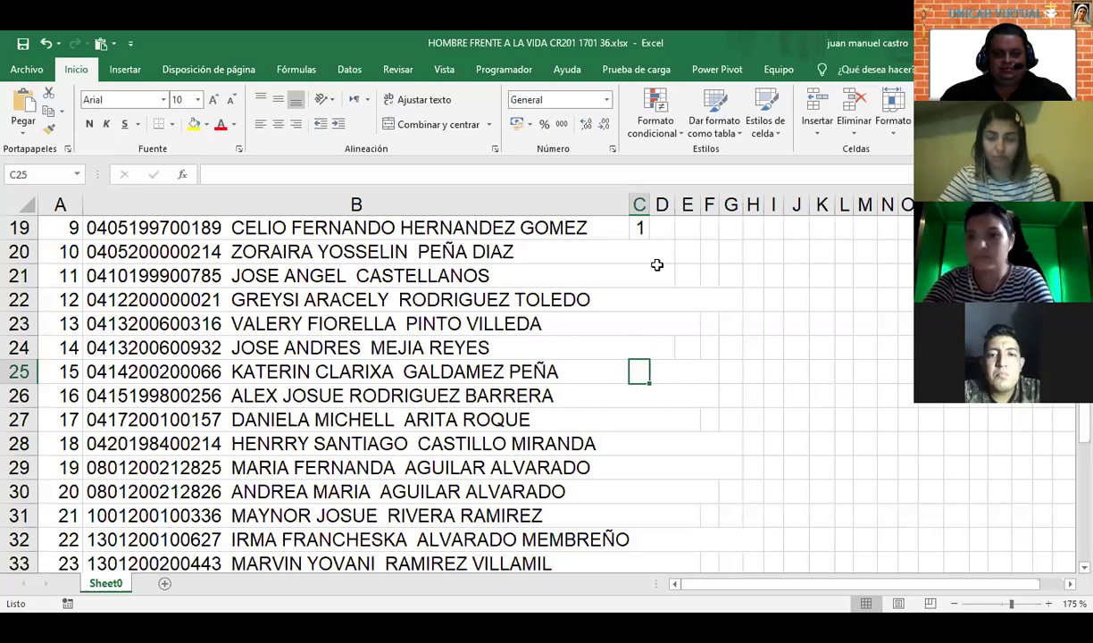
{"action": "key", "text": "Down"}
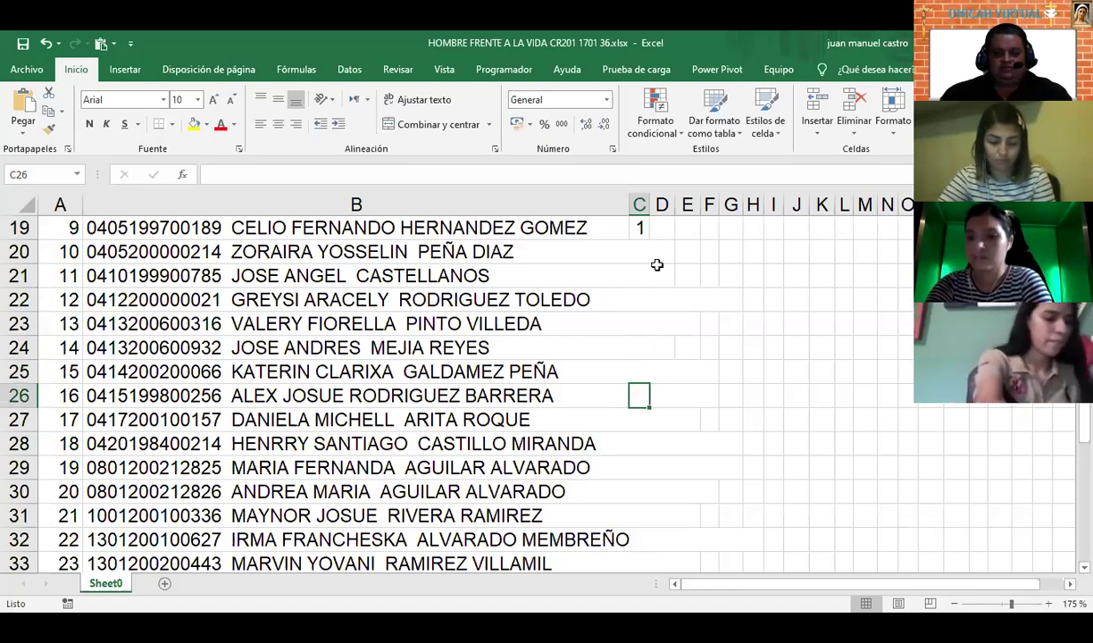
{"action": "key", "text": "Down"}
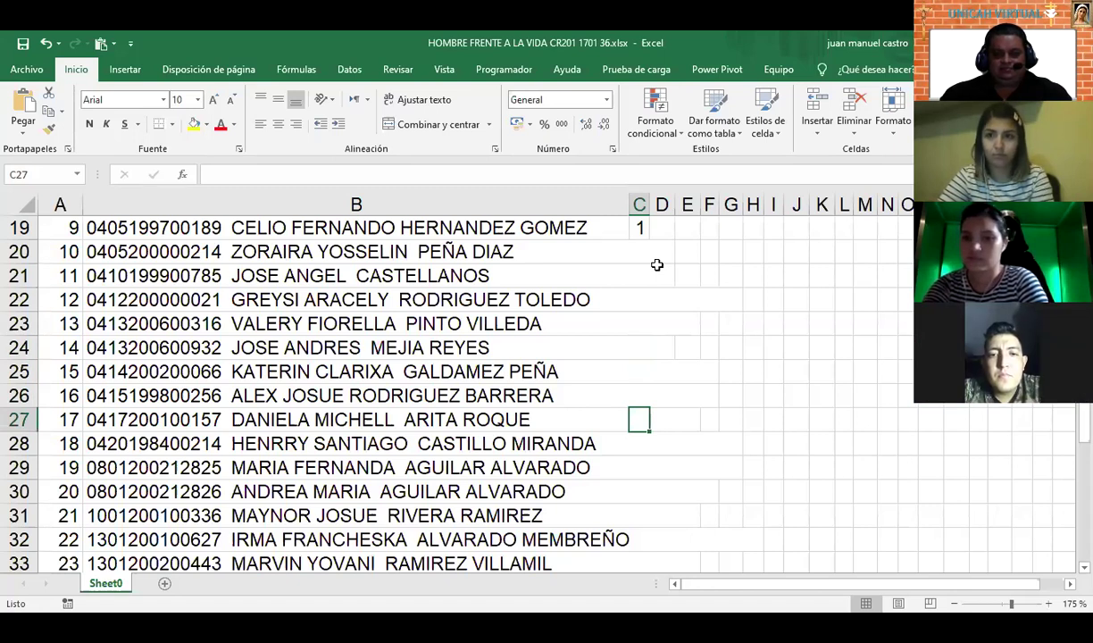
{"action": "key", "text": "Down"}
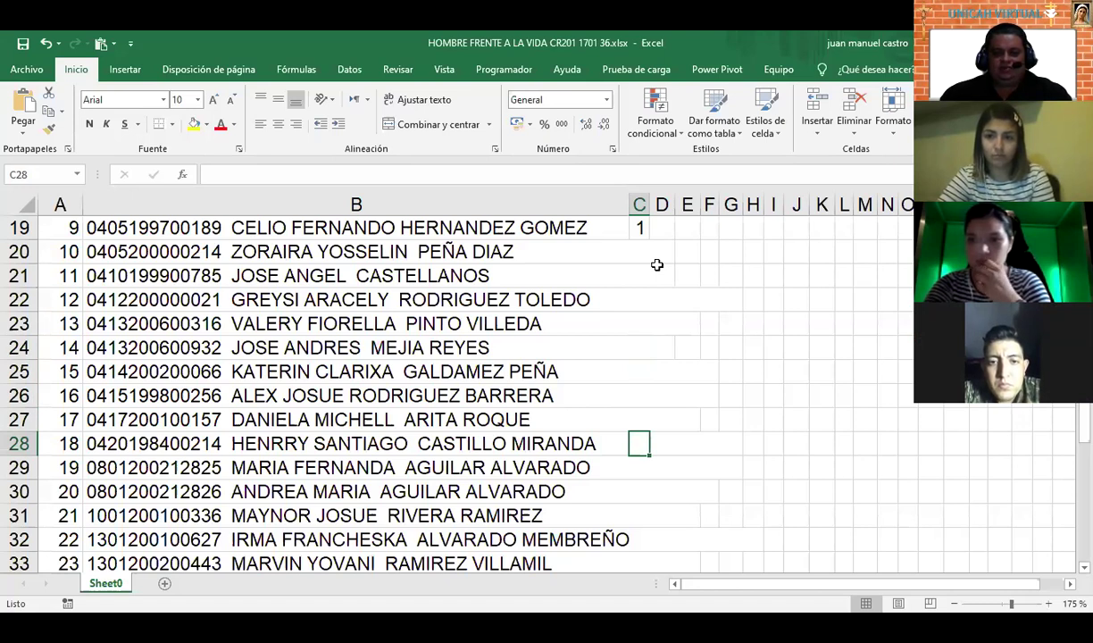
{"action": "key", "text": "Down"}
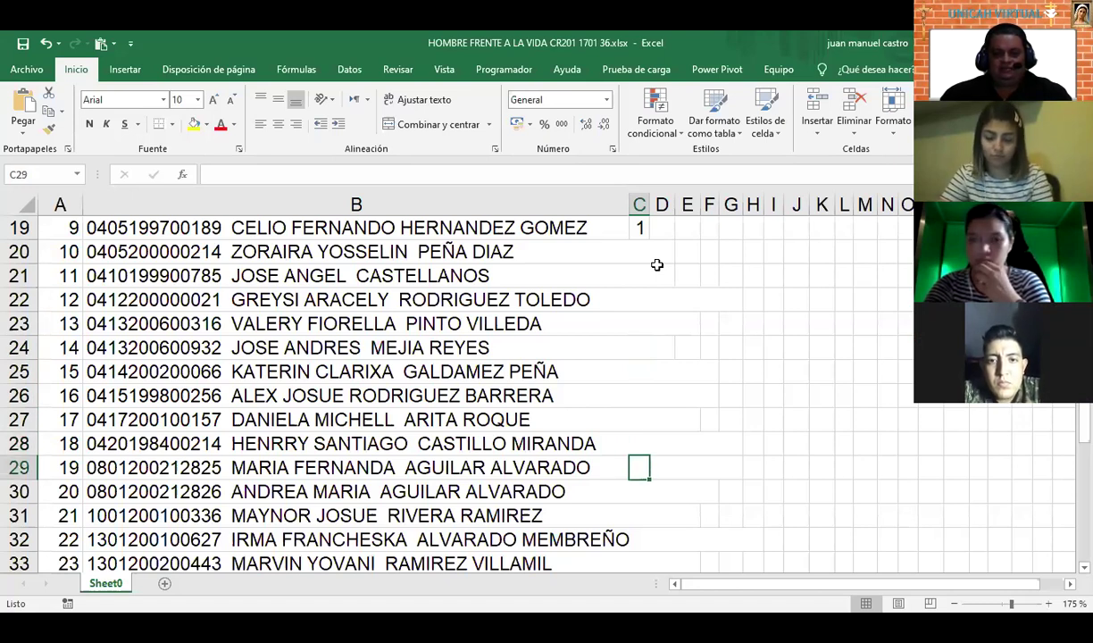
Check the students in rows 30 to 35 one by one along column C
{"action": "scroll", "coordinate": [657, 265], "scroll_direction": "down", "scroll_amount": 2}
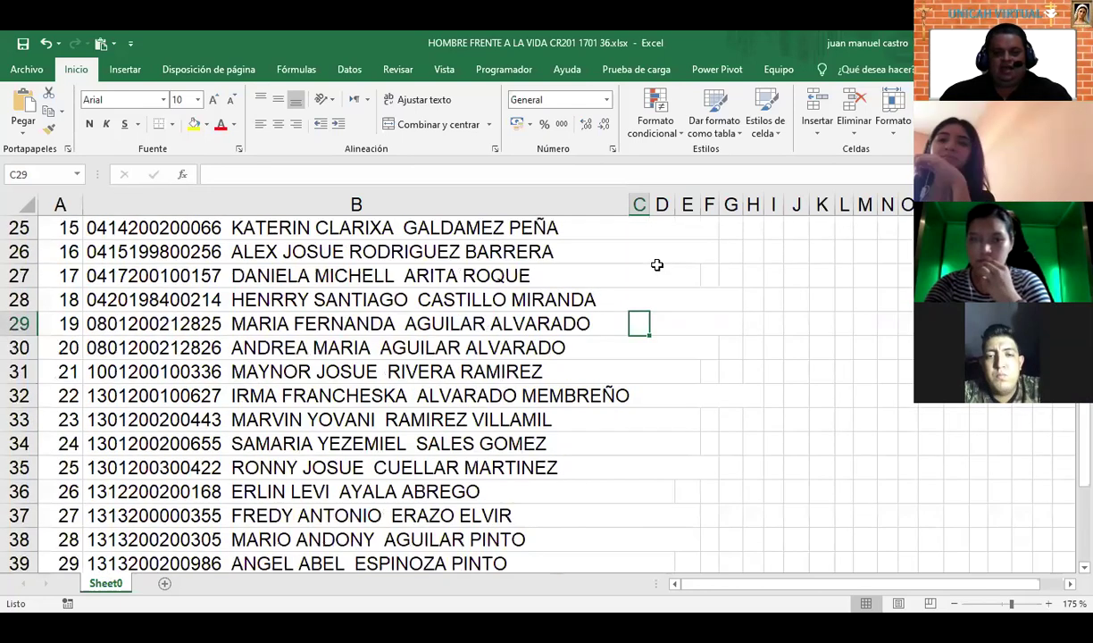
{"action": "key", "text": "Down"}
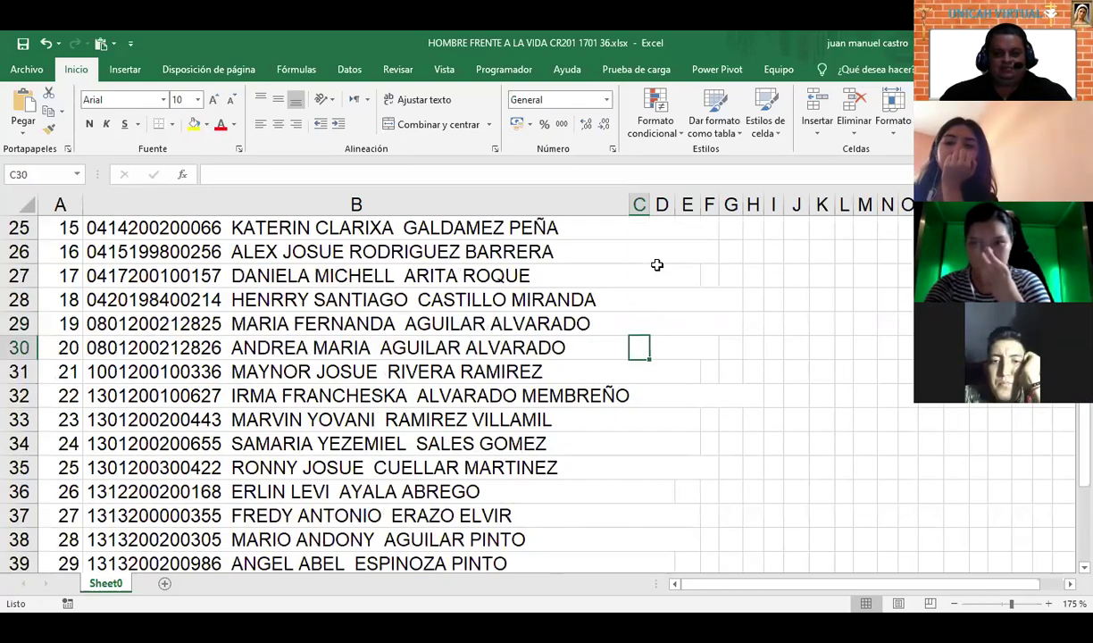
{"action": "scroll", "coordinate": [657, 265], "scroll_direction": "down", "scroll_amount": 1}
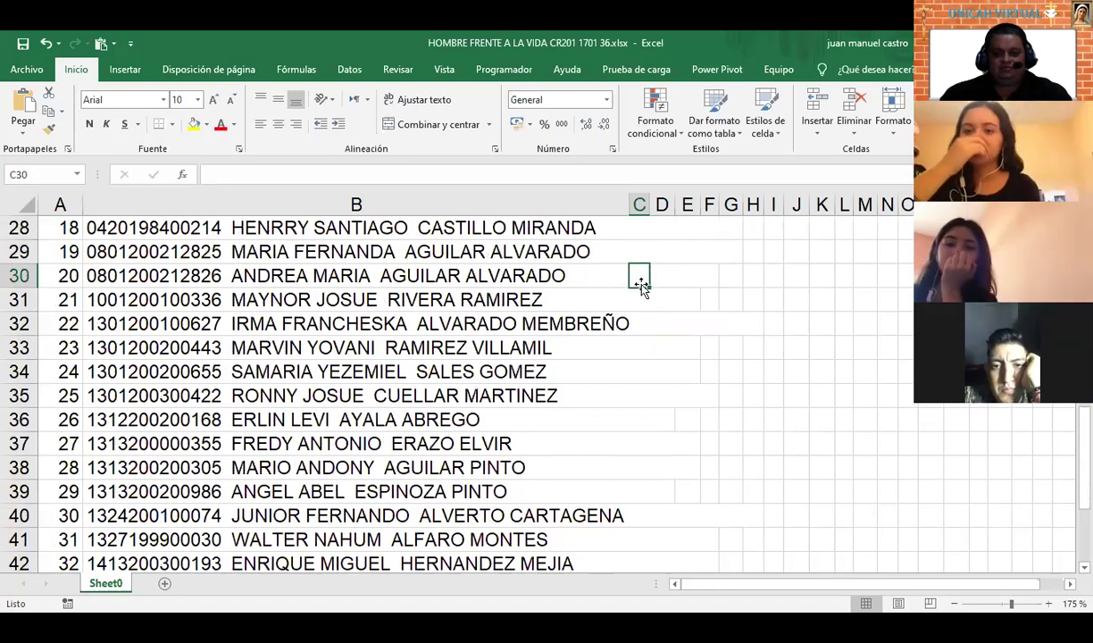
{"action": "key", "text": "Down"}
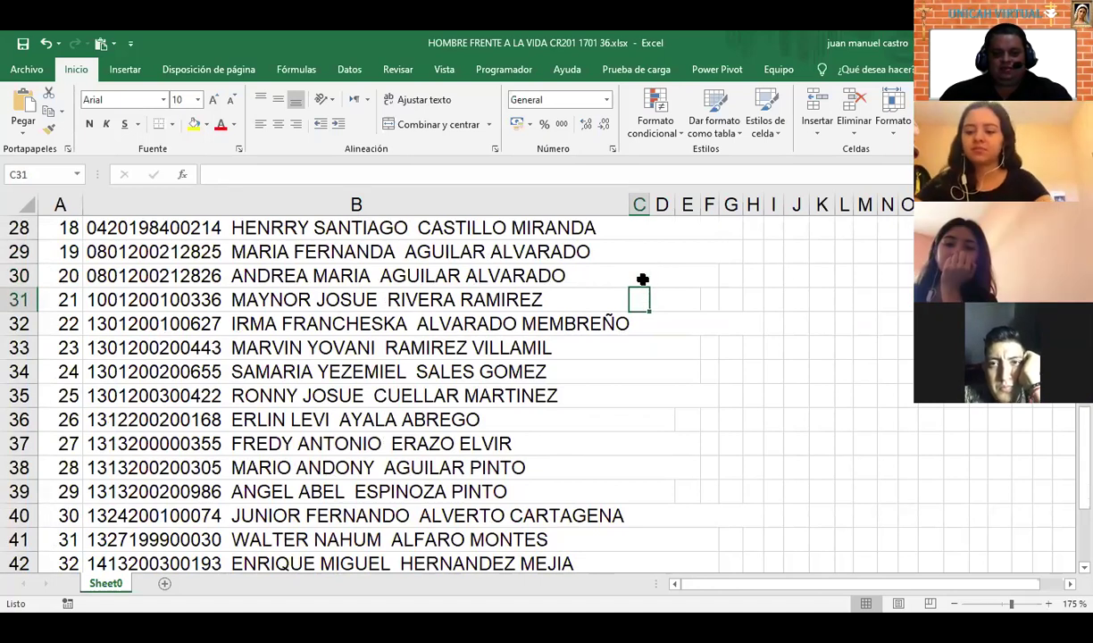
{"action": "key", "text": "Down"}
{"action": "key", "text": "Down"}
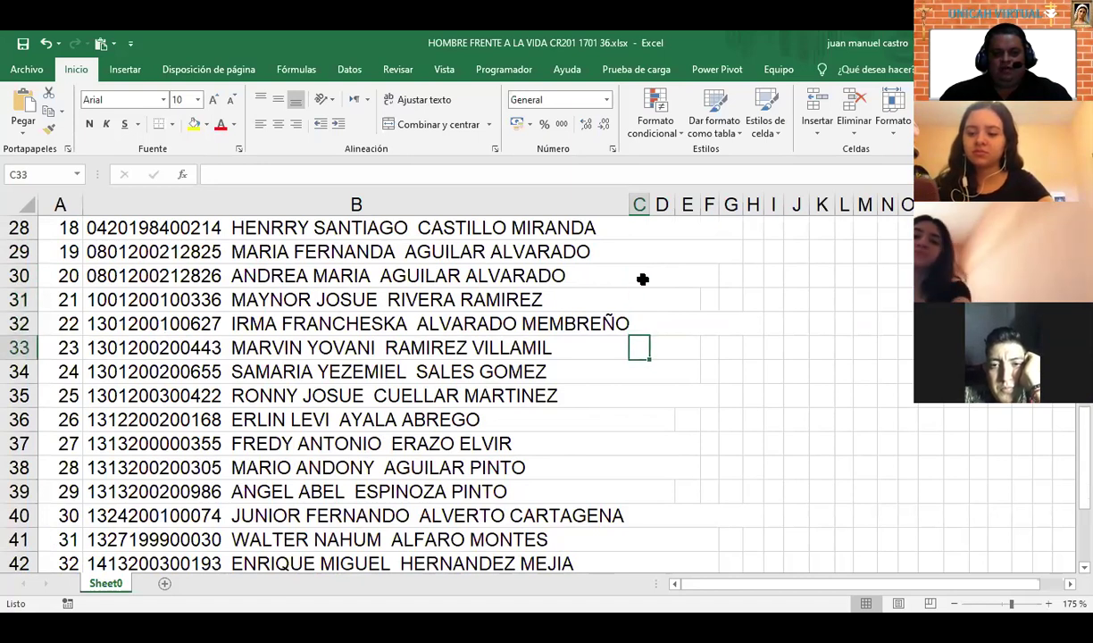
{"action": "scroll", "coordinate": [642, 279], "scroll_direction": "down", "scroll_amount": 1}
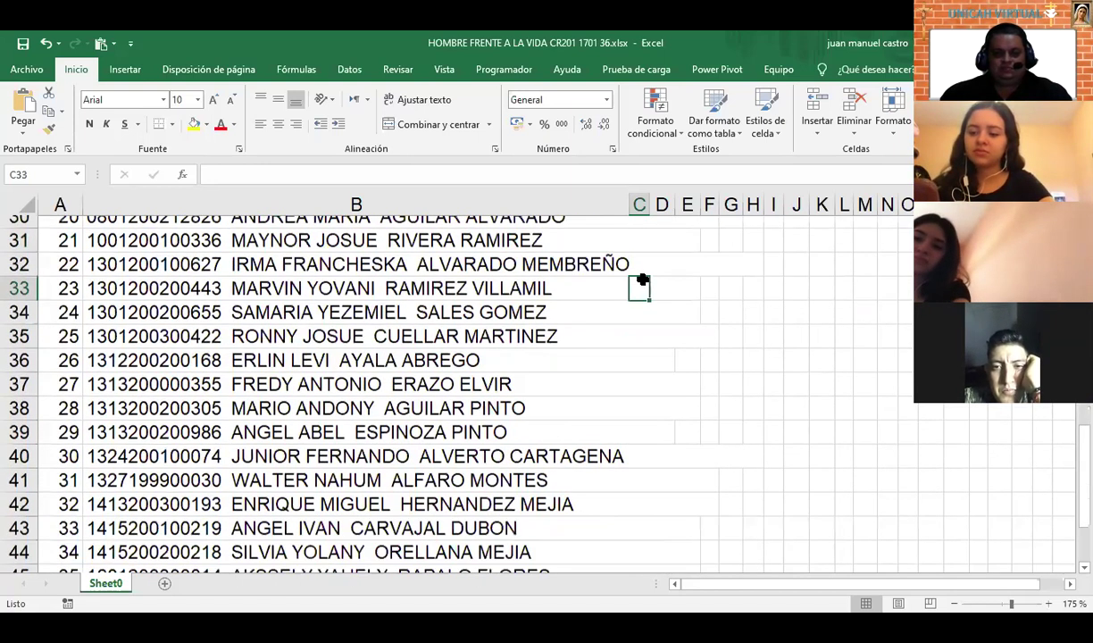
{"action": "key", "text": "Down"}
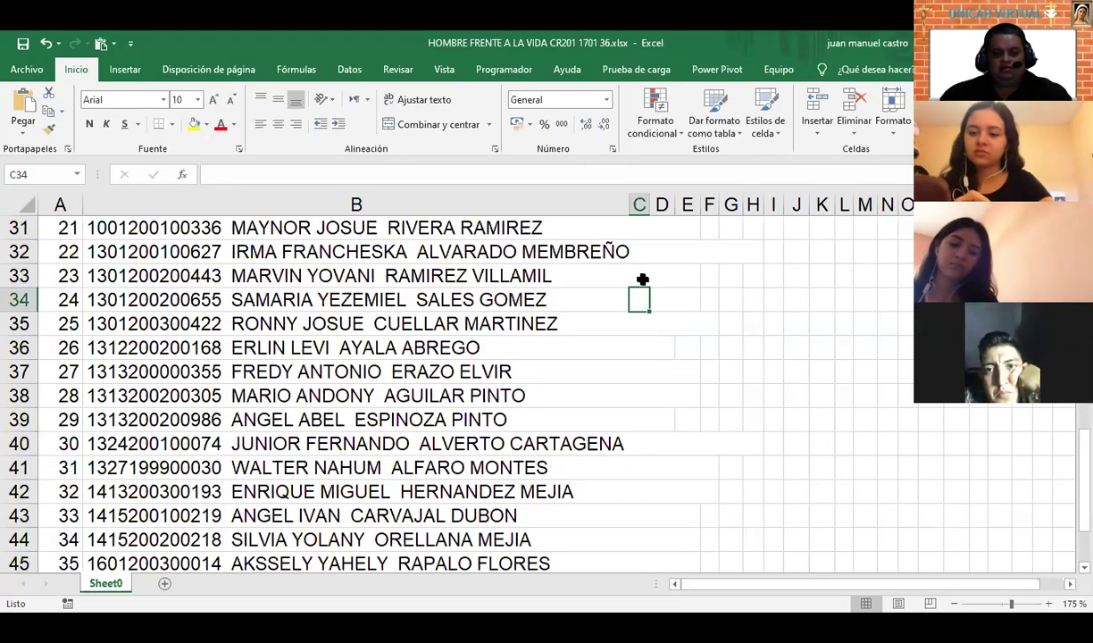
{"action": "key", "text": "Down"}
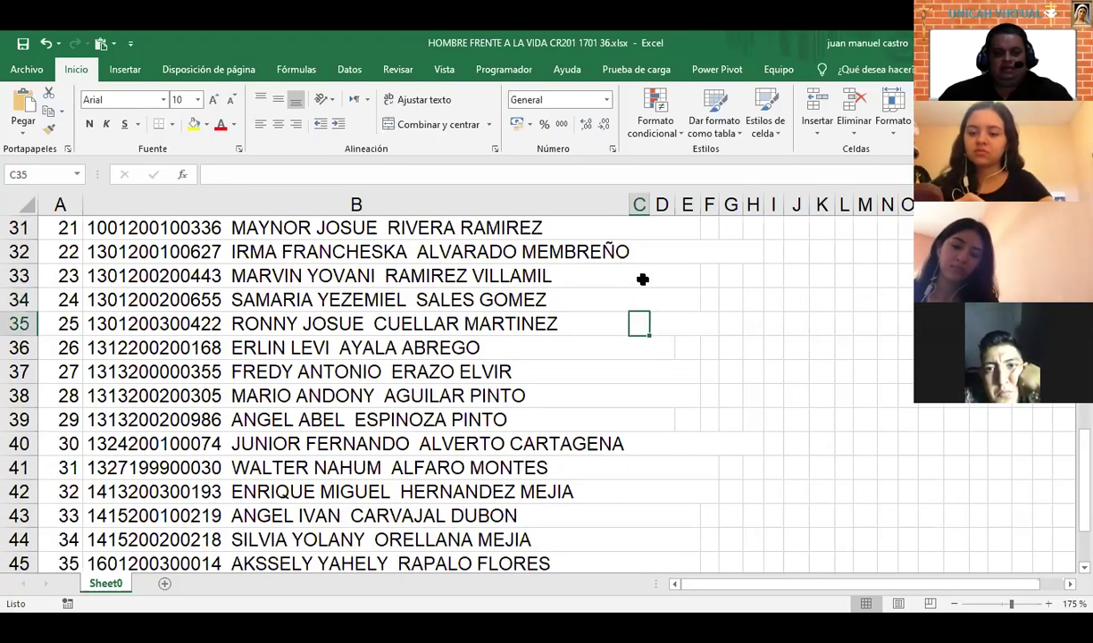
{"action": "scroll", "coordinate": [642, 279], "scroll_direction": "down", "scroll_amount": 1}
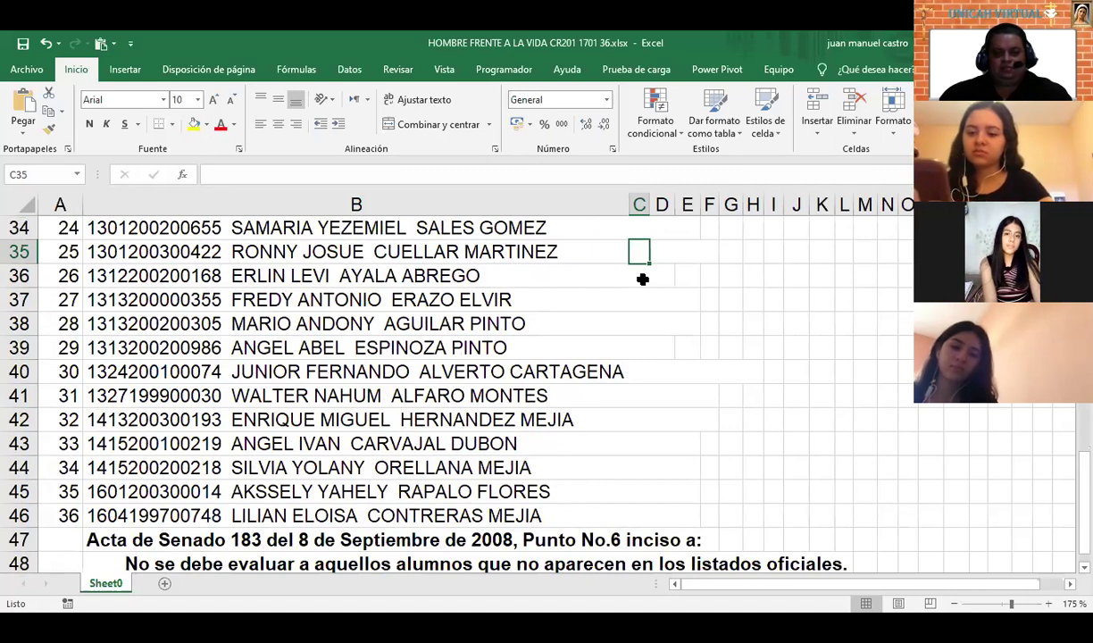
Continue the roll call in column C from row 36 to row 45, one student at a time
{"action": "left_click", "coordinate": [642, 279]}
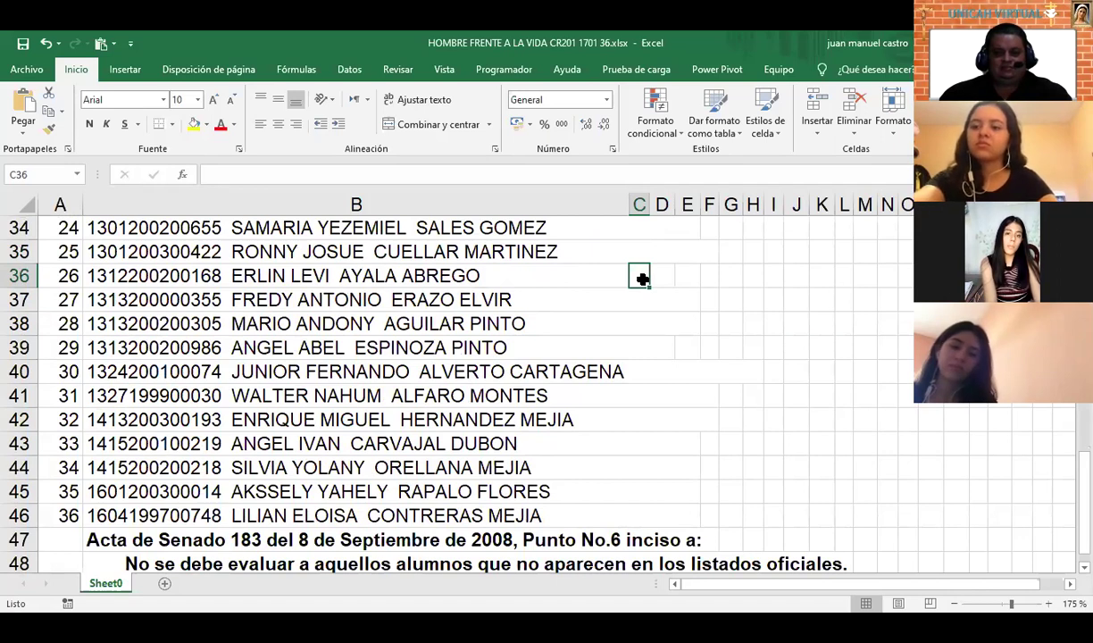
{"action": "key", "text": "Return"}
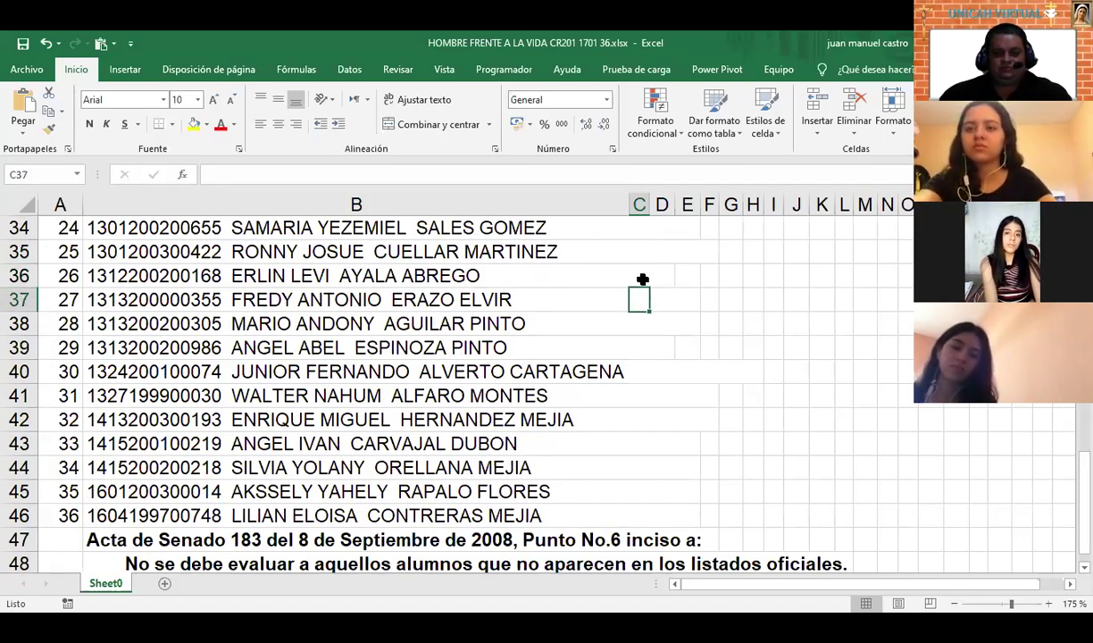
{"action": "key", "text": "Return"}
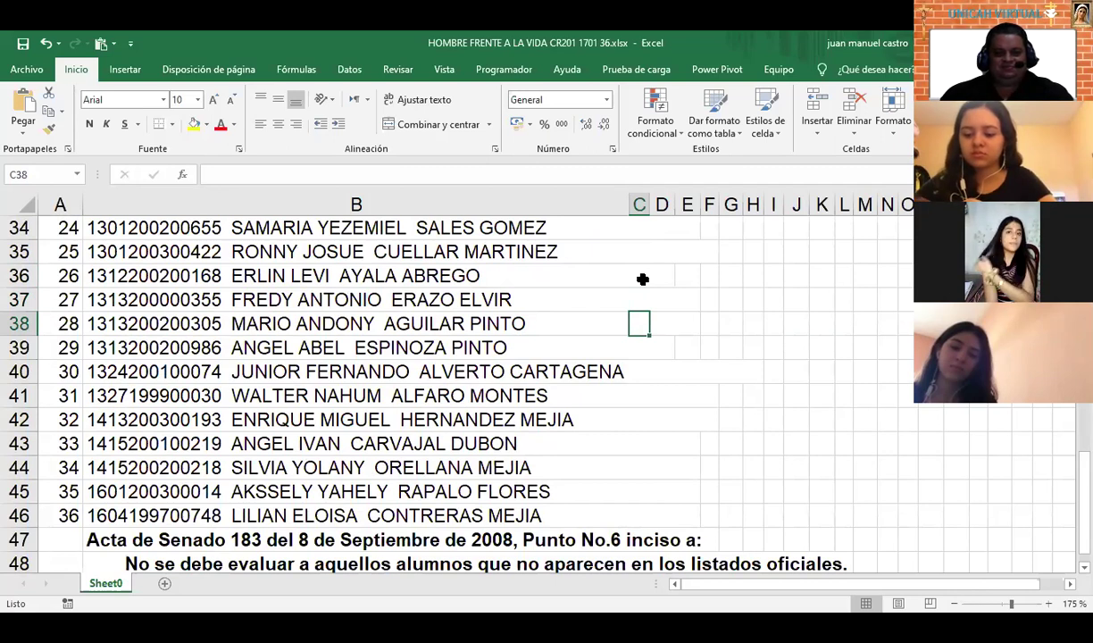
{"action": "key", "text": "Return"}
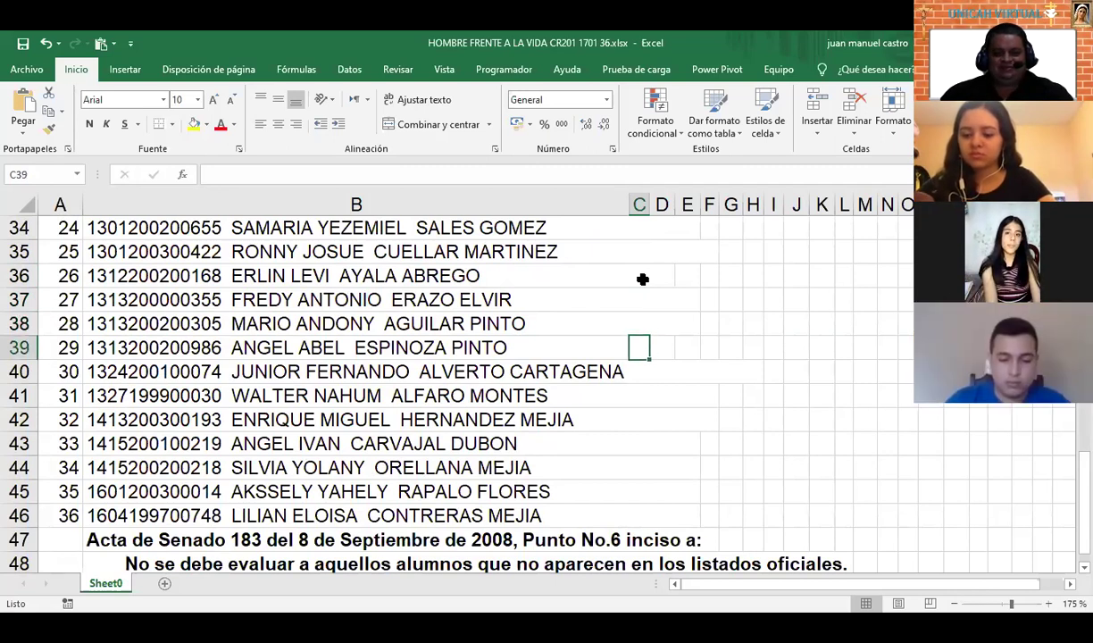
{"action": "key", "text": "Return"}
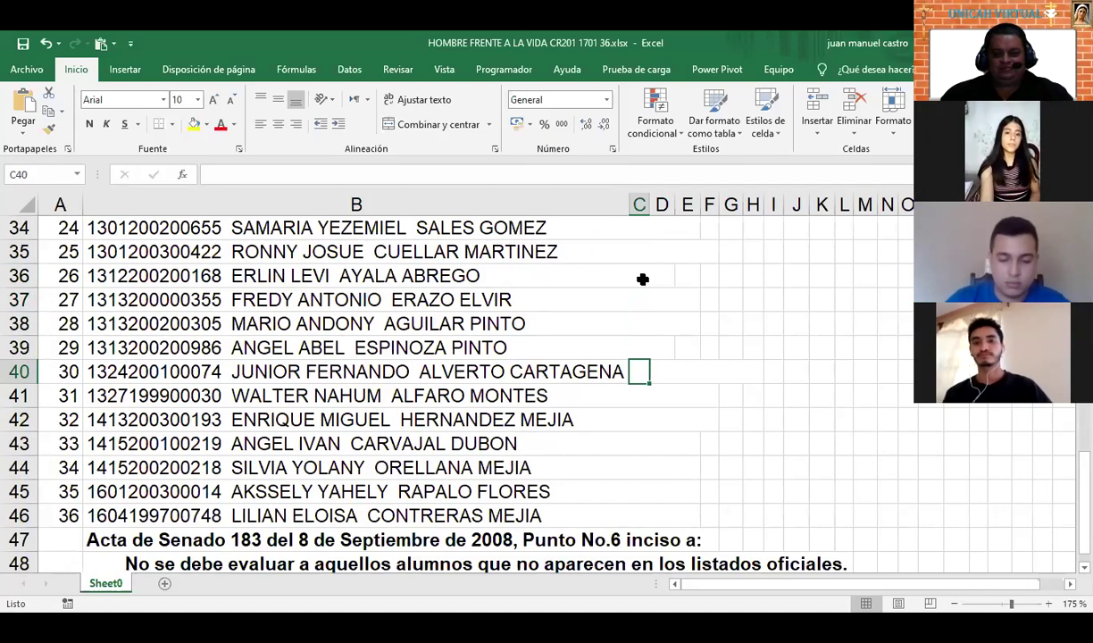
{"action": "key", "text": "Return"}
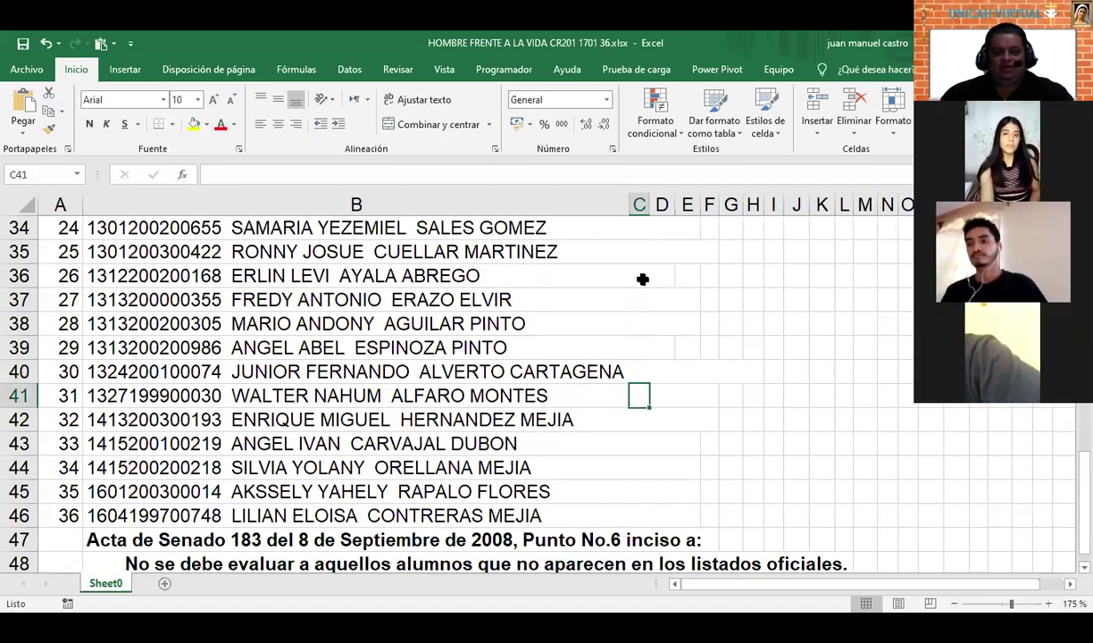
{"action": "scroll", "coordinate": [642, 279], "scroll_direction": "down", "scroll_amount": 1}
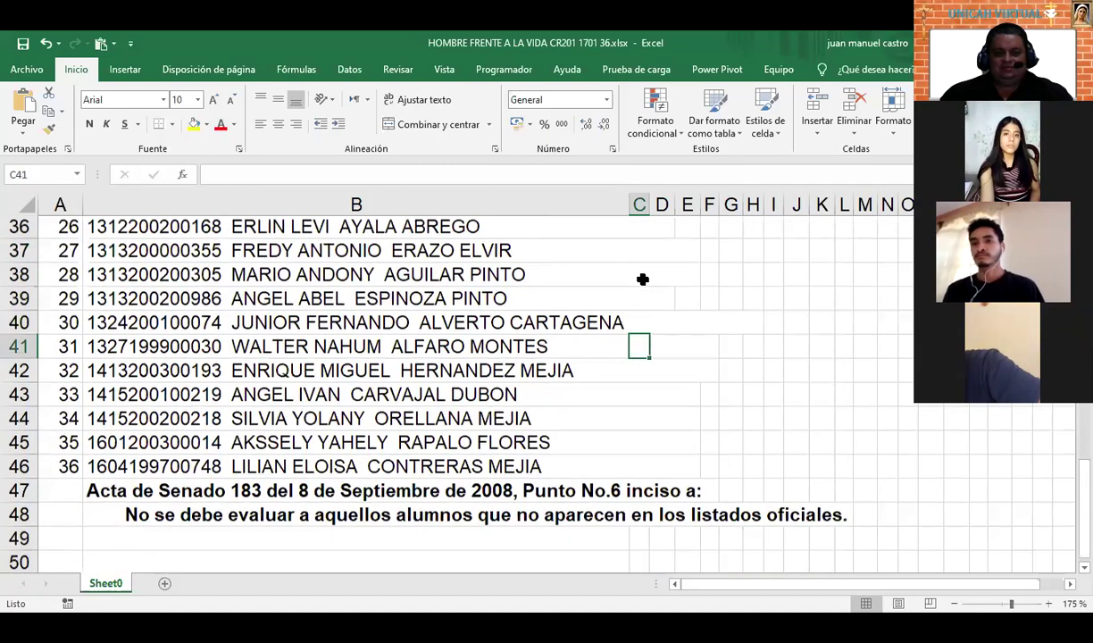
{"action": "key", "text": "Return"}
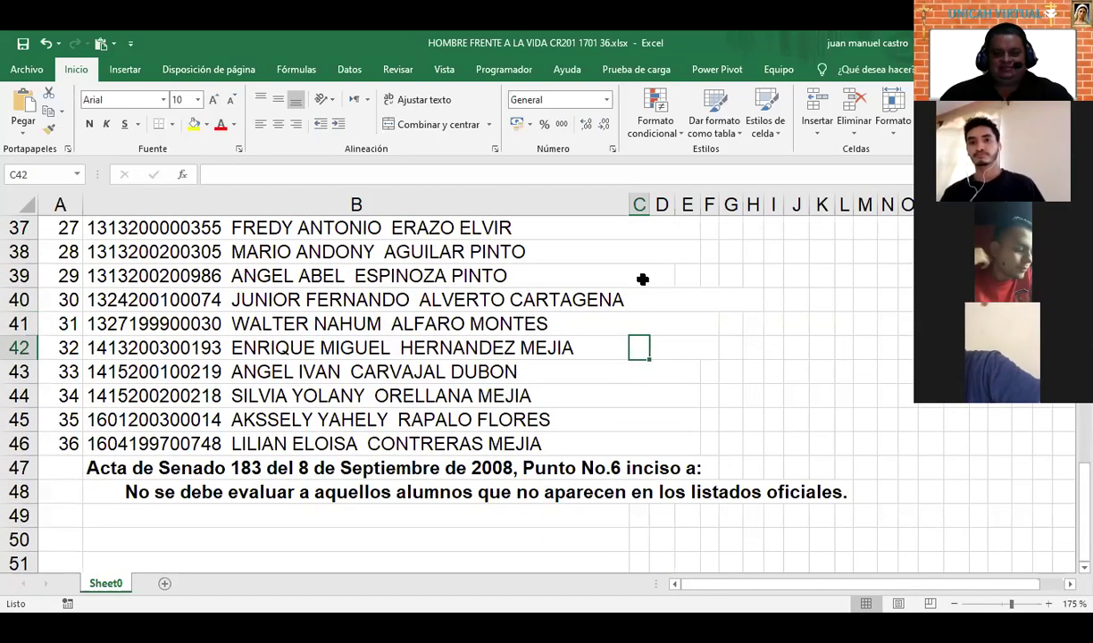
{"action": "key", "text": "Return"}
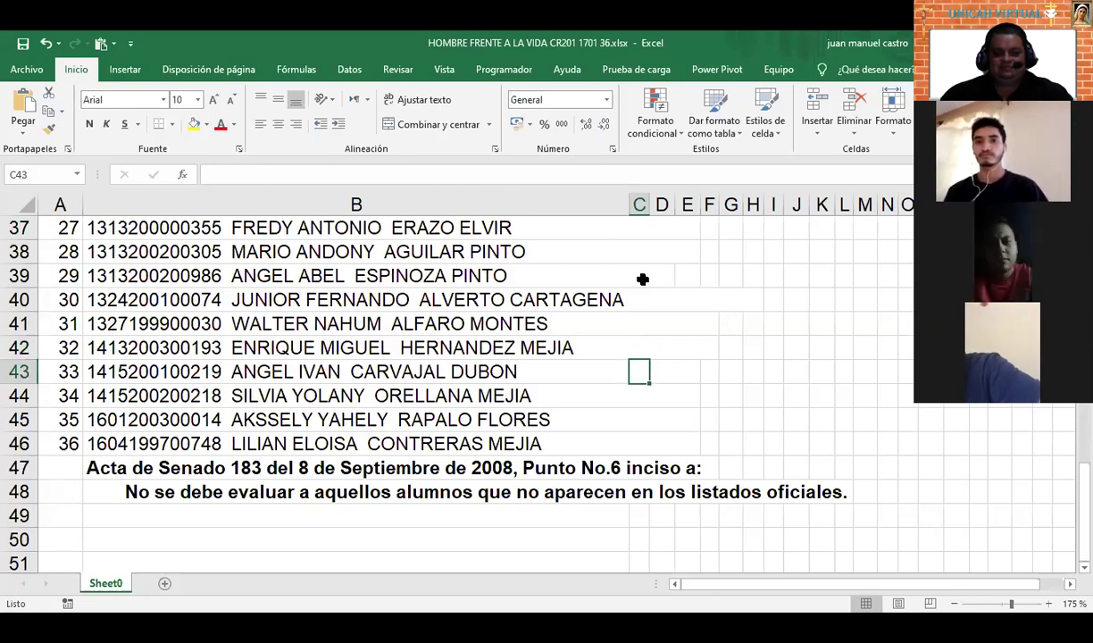
{"action": "key", "text": "Return"}
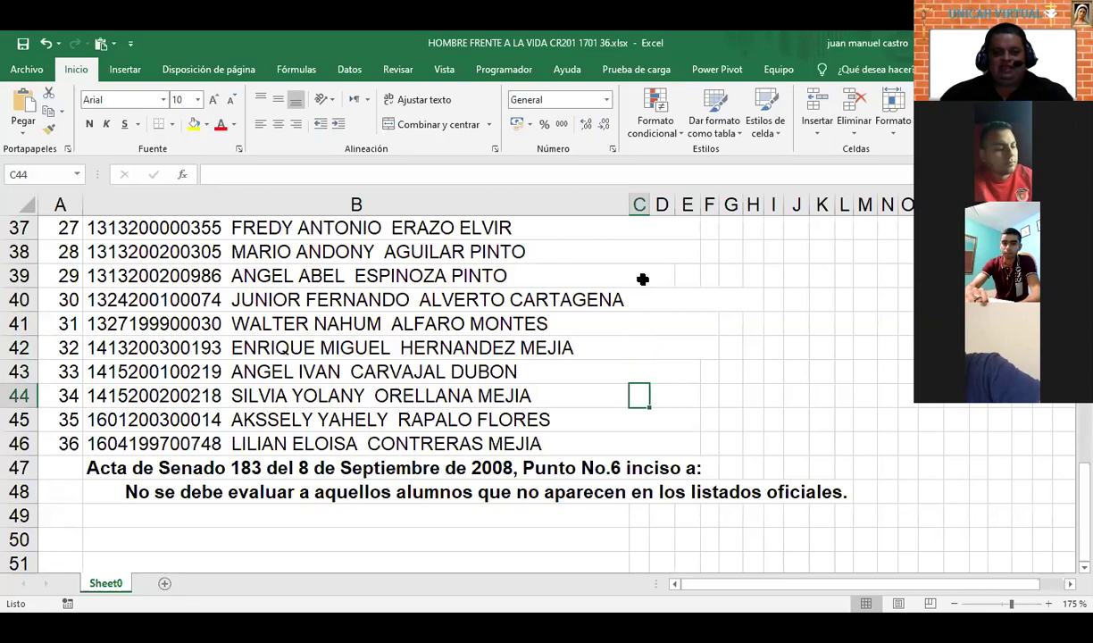
{"action": "key", "text": "Return"}
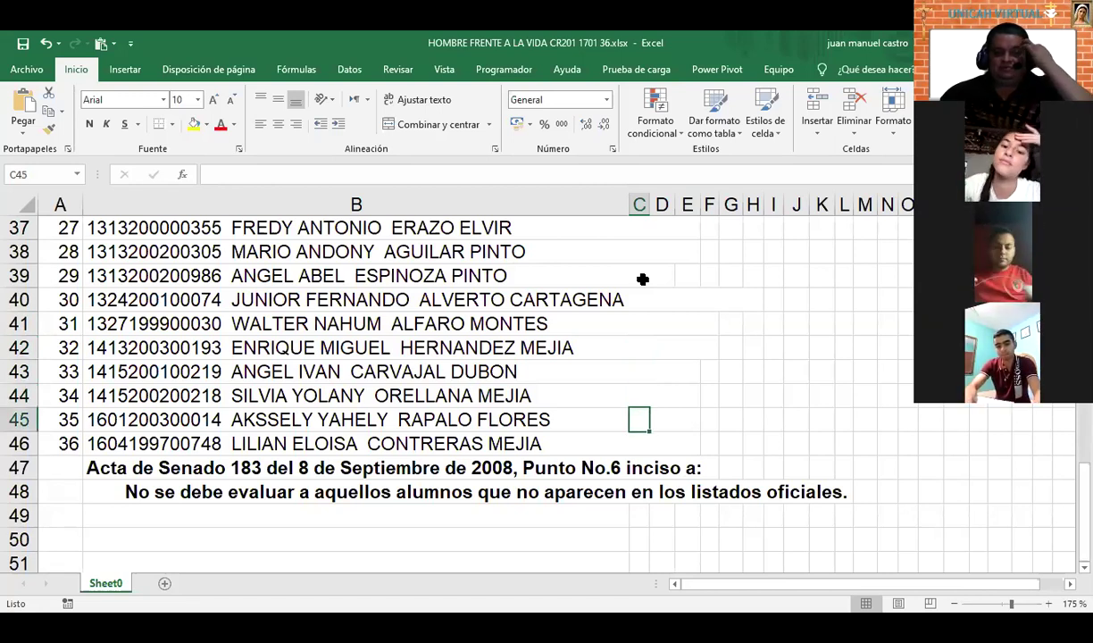
Enter 1 in the first day column for student 36, cell C46
{"action": "key", "text": "Return"}
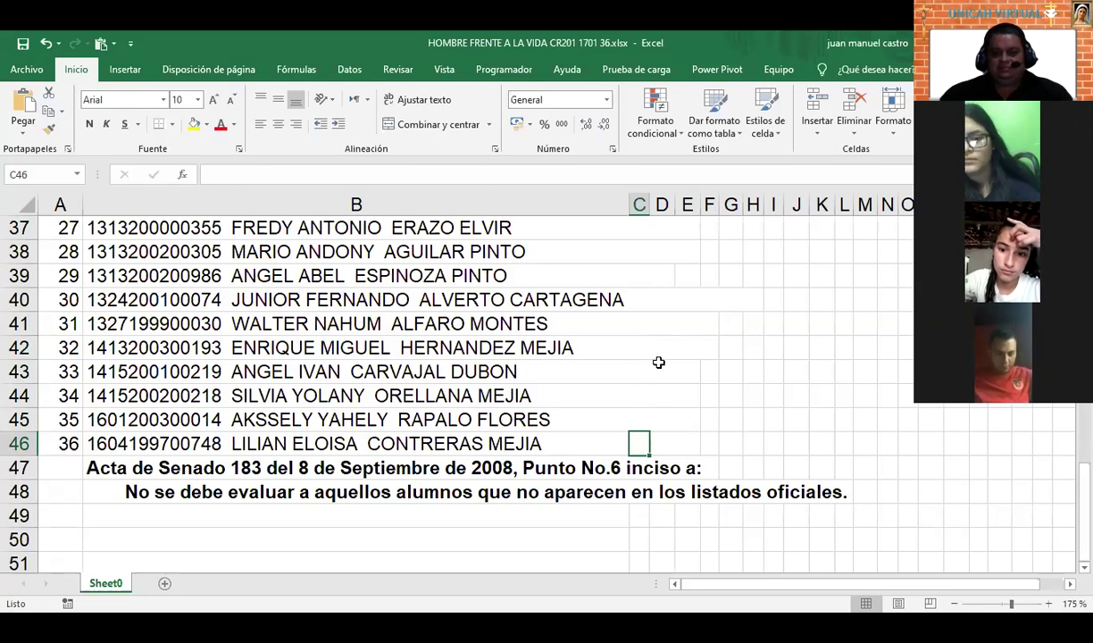
{"action": "type", "text": "1"}
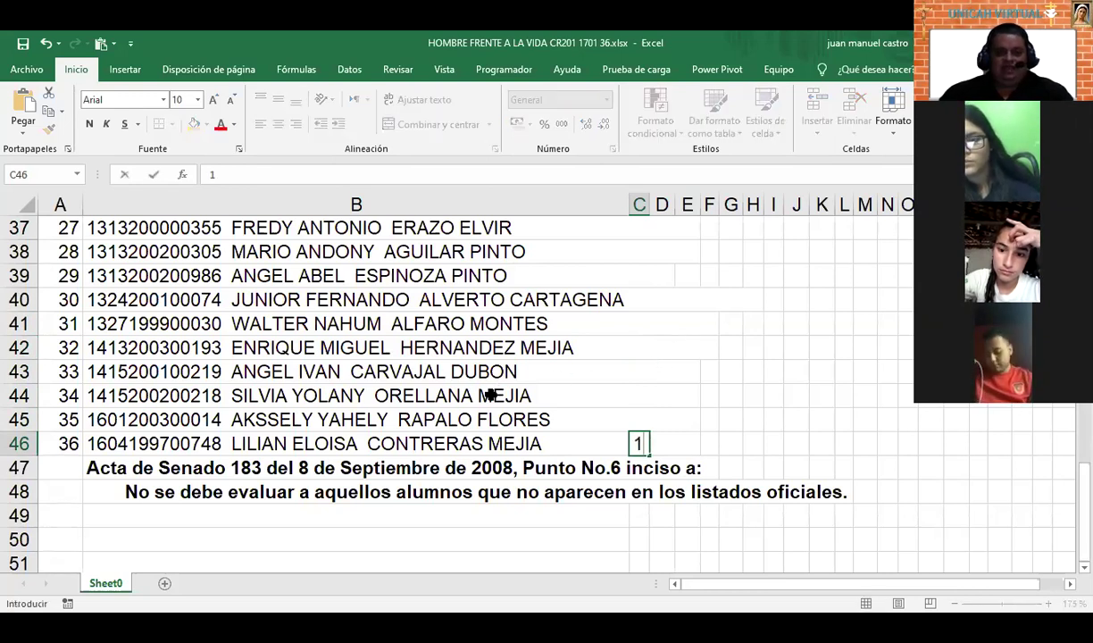
Insert a blank row above the Acta de Senado note in row 47, directly below student 36
{"action": "left_click", "coordinate": [500, 391]}
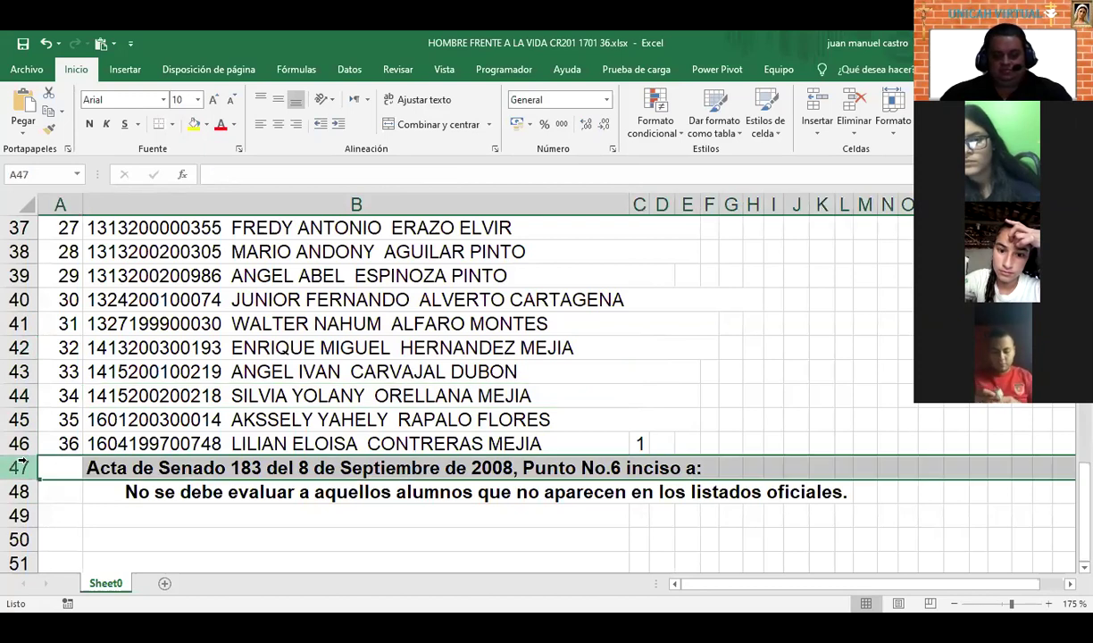
{"action": "right_click", "coordinate": [19, 461]}
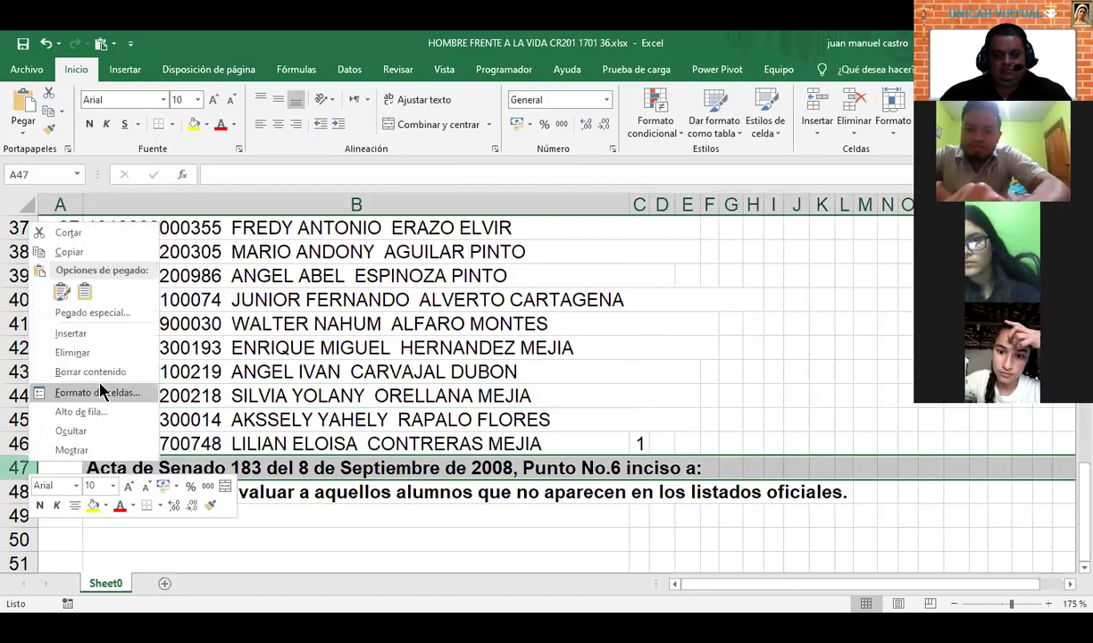
{"action": "left_click", "coordinate": [151, 336]}
{"action": "left_click", "coordinate": [653, 350]}
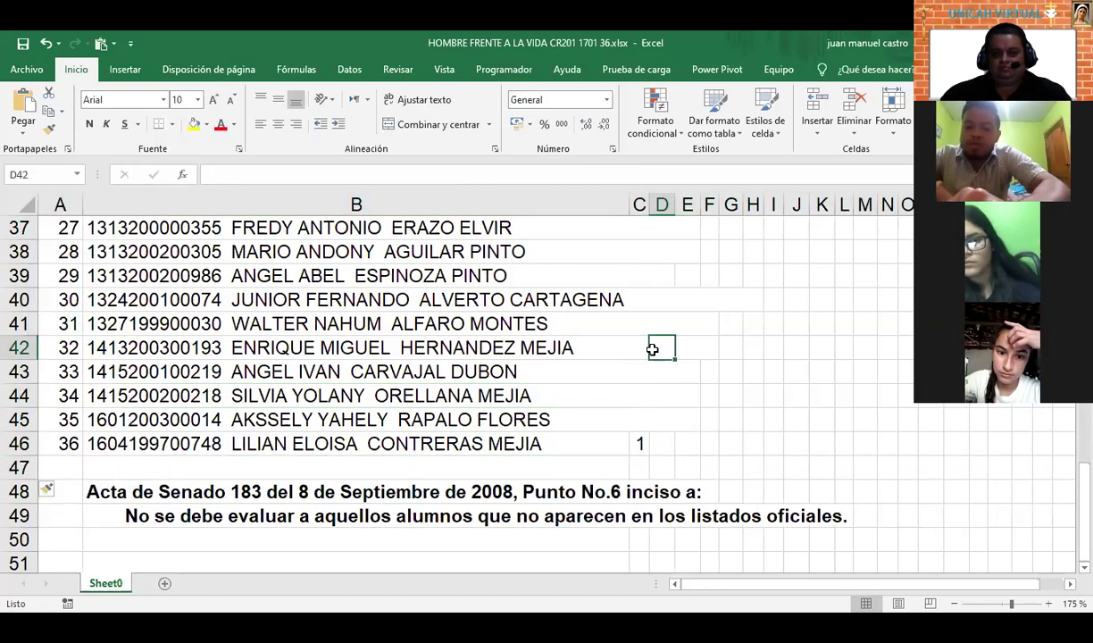
Search the student list for "may" and select the matching student's first day cell, C31
{"action": "key", "text": "ctrl+b"}
{"action": "type", "text": "mai"}
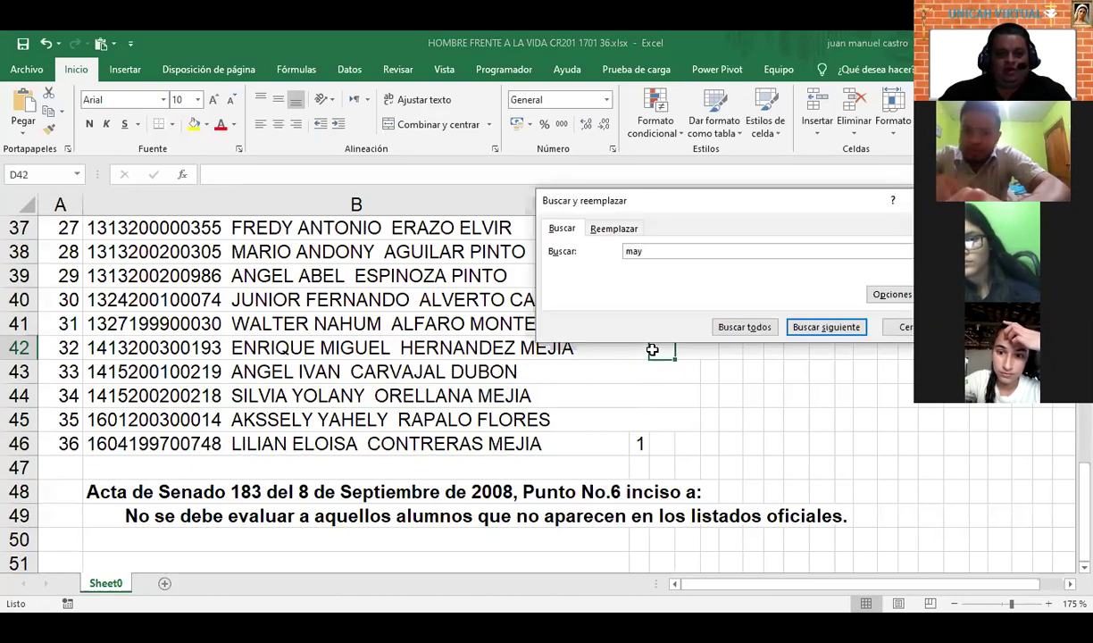
{"action": "key", "text": "Return"}
{"action": "key", "text": "Escape"}
{"action": "key", "text": "Right"}
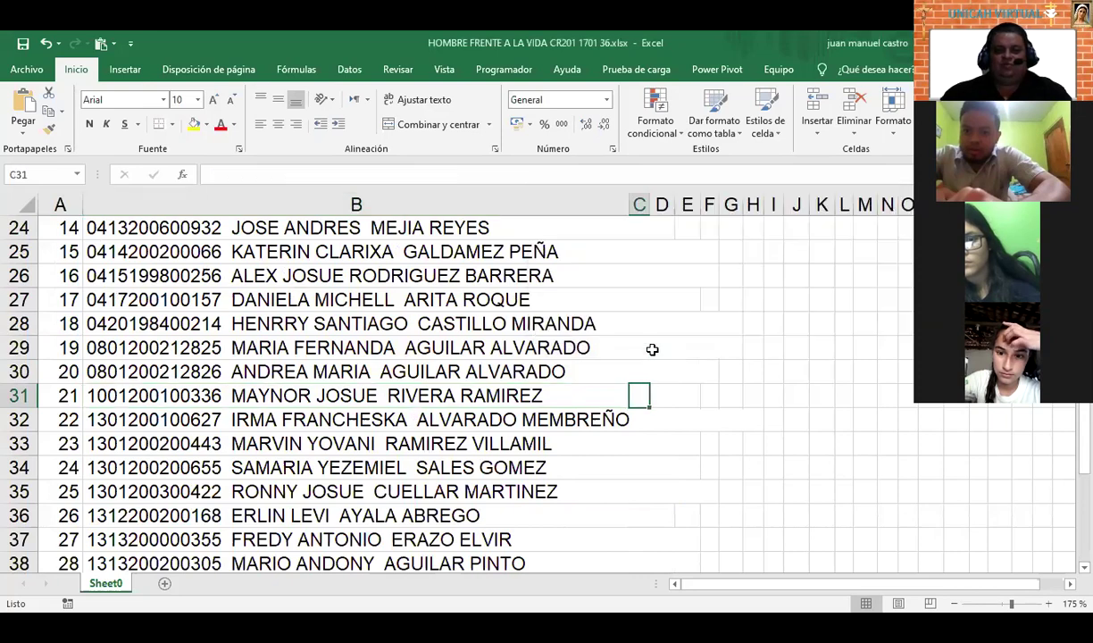
Review the remaining students from row 35 down to the blank row 47, including the entries in rows 44 and 46
{"action": "scroll", "coordinate": [556, 359], "scroll_direction": "down", "scroll_amount": 2}
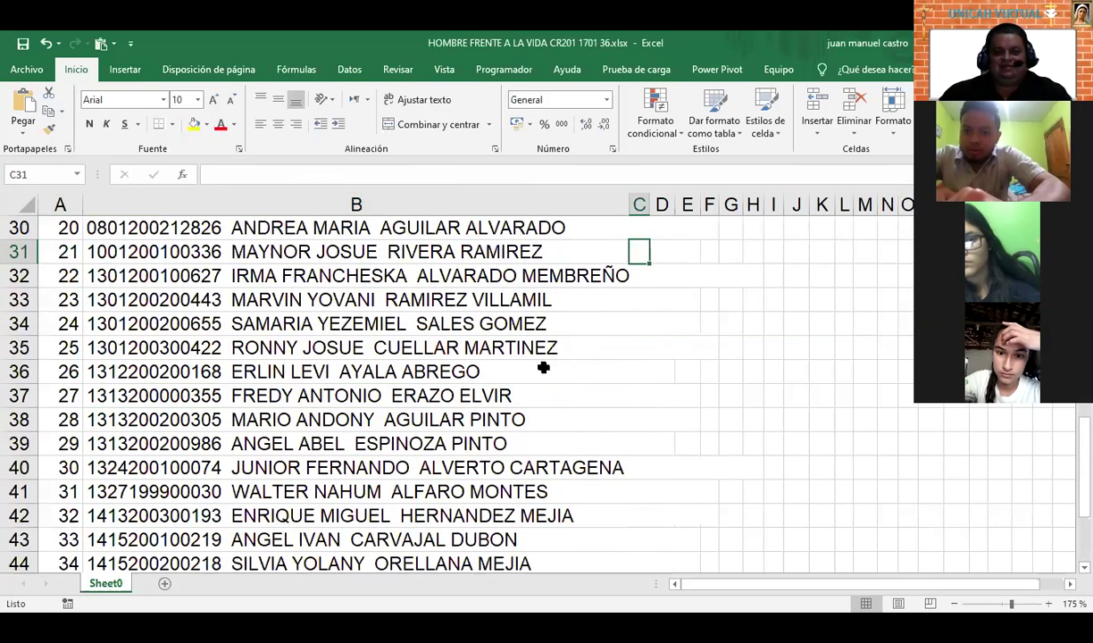
{"action": "left_click", "coordinate": [644, 343]}
{"action": "scroll", "coordinate": [608, 380], "scroll_direction": "down", "scroll_amount": 4}
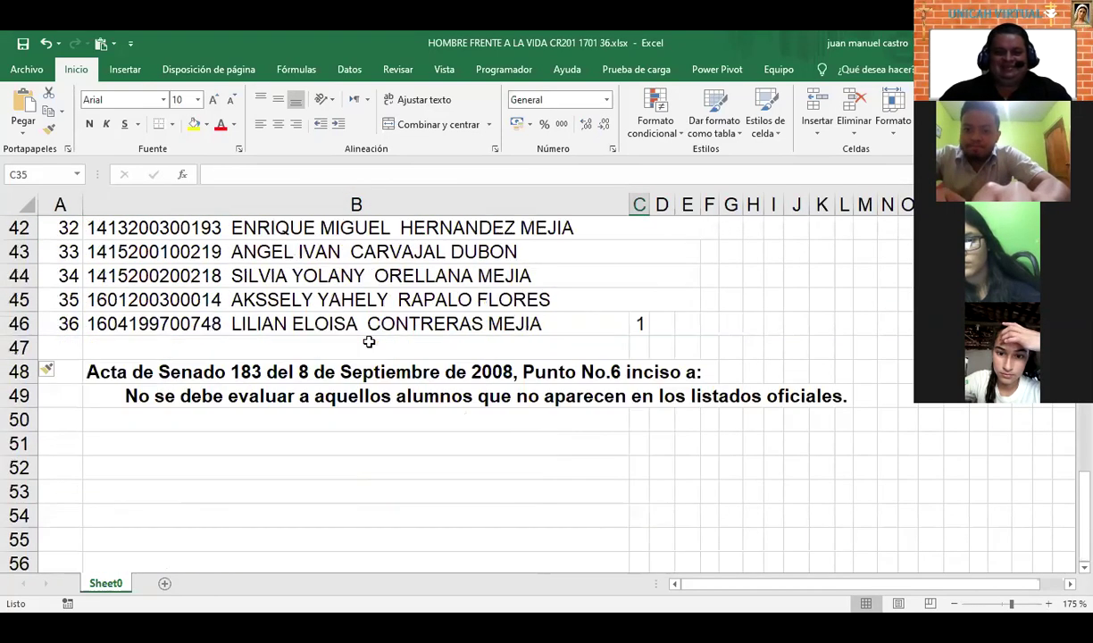
{"action": "left_click", "coordinate": [368, 342]}
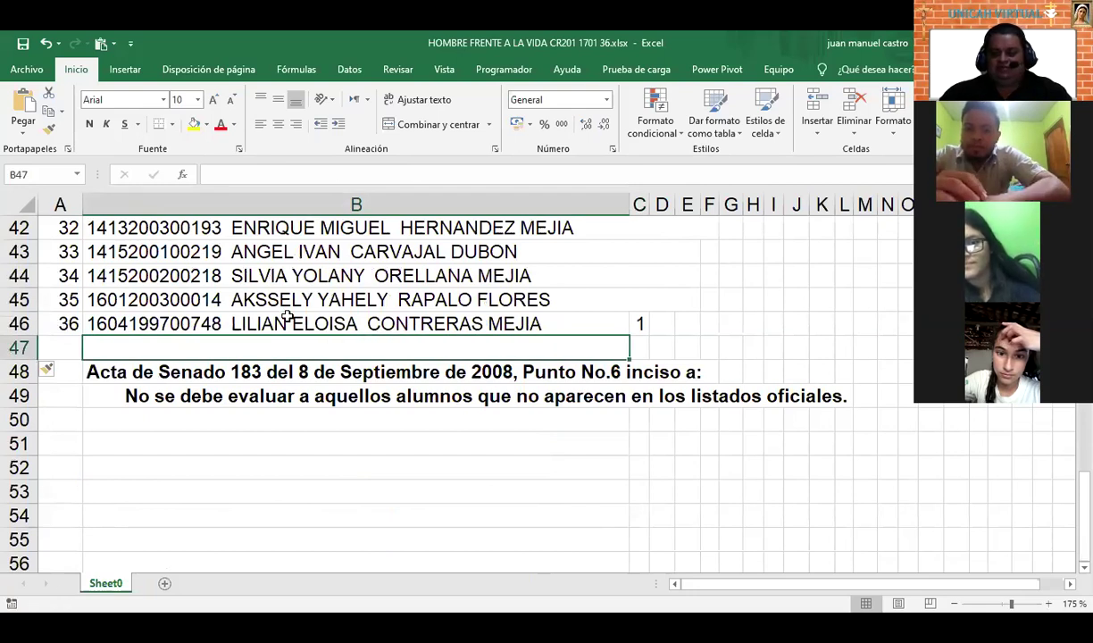
{"action": "left_click", "coordinate": [325, 317]}
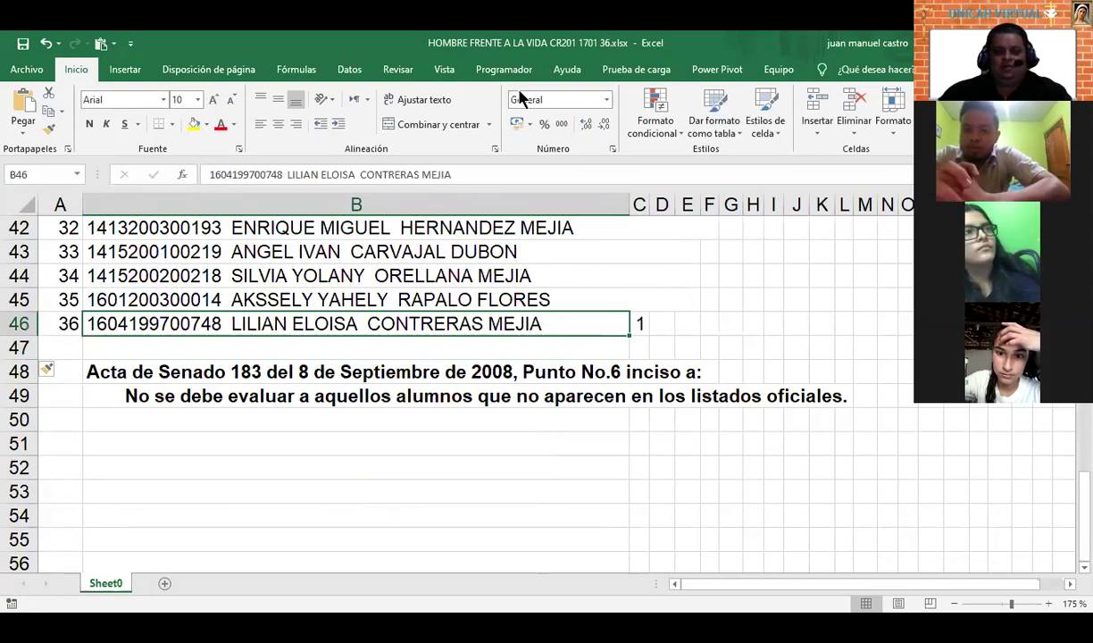
{"action": "left_click", "coordinate": [471, 270]}
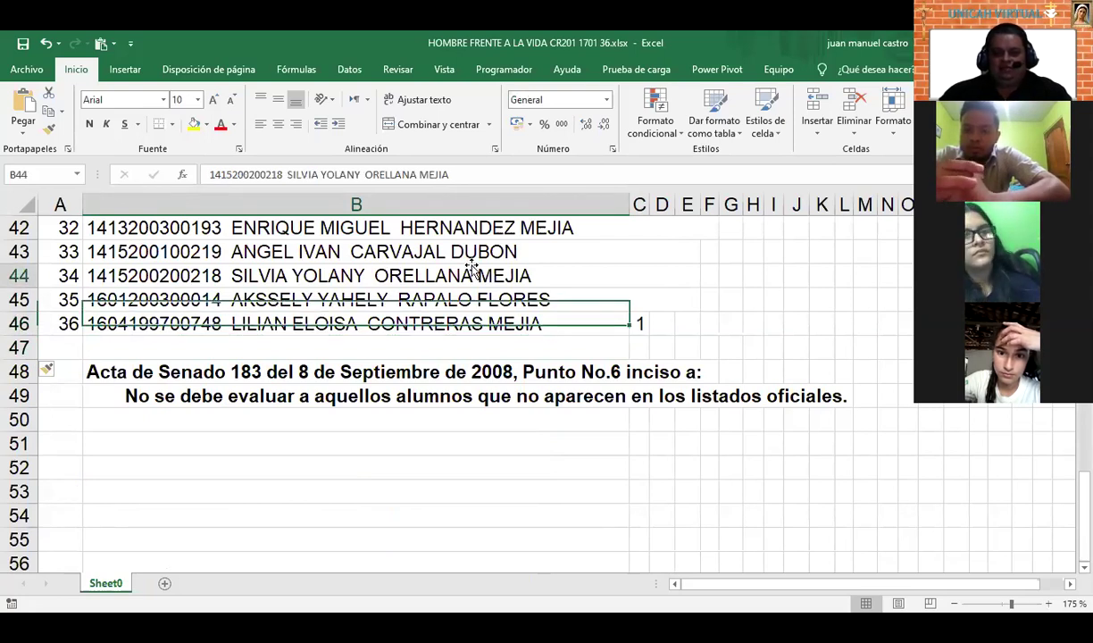
{"action": "scroll", "coordinate": [661, 298], "scroll_direction": "up", "scroll_amount": 13}
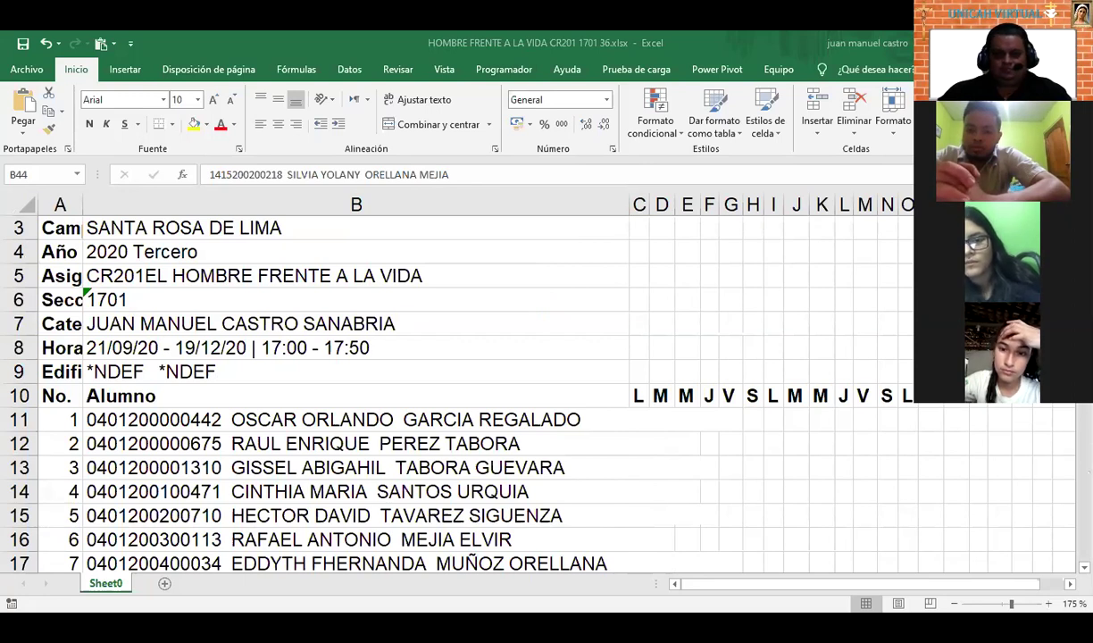
Switch to the running course slideshow and advance to the "Presentación de la asignatura" title slide
{"action": "key", "text": "alt+Tab"}
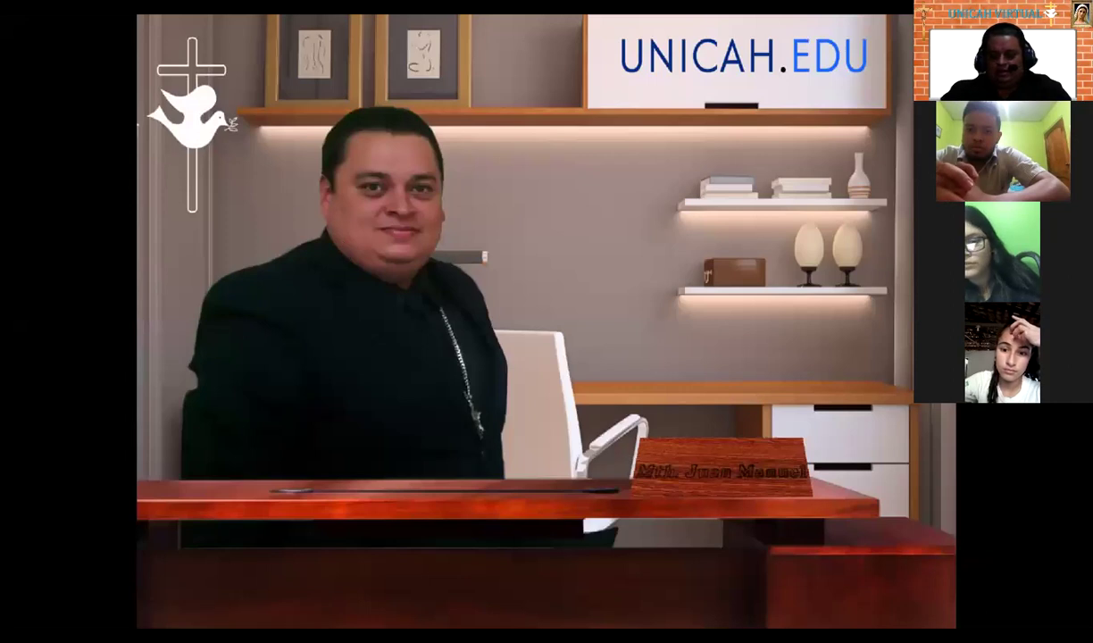
{"action": "key", "text": "Right"}
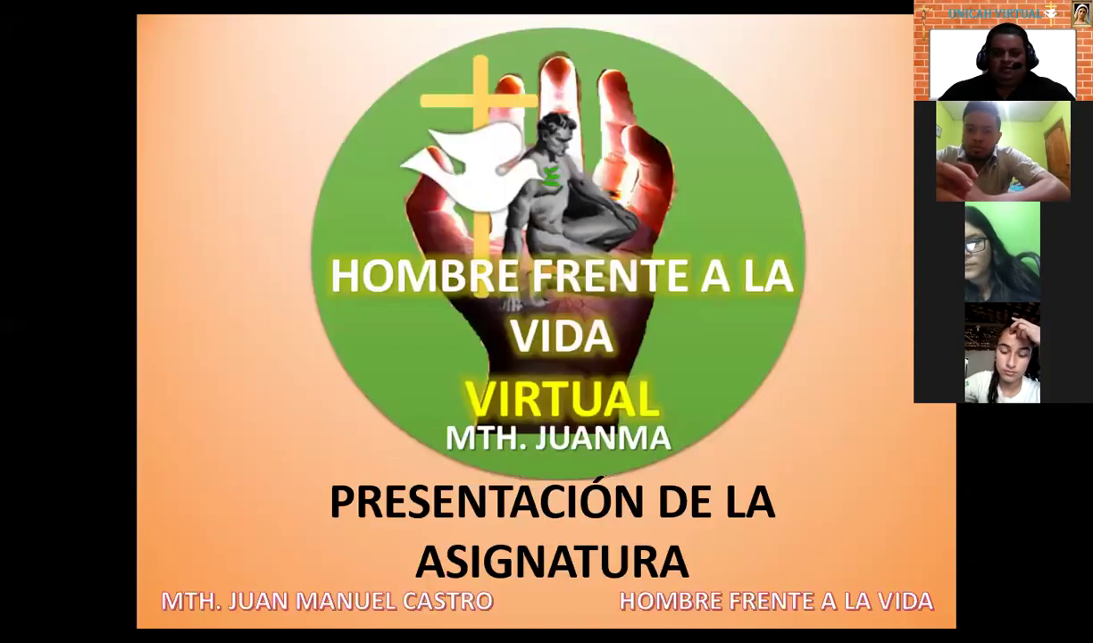